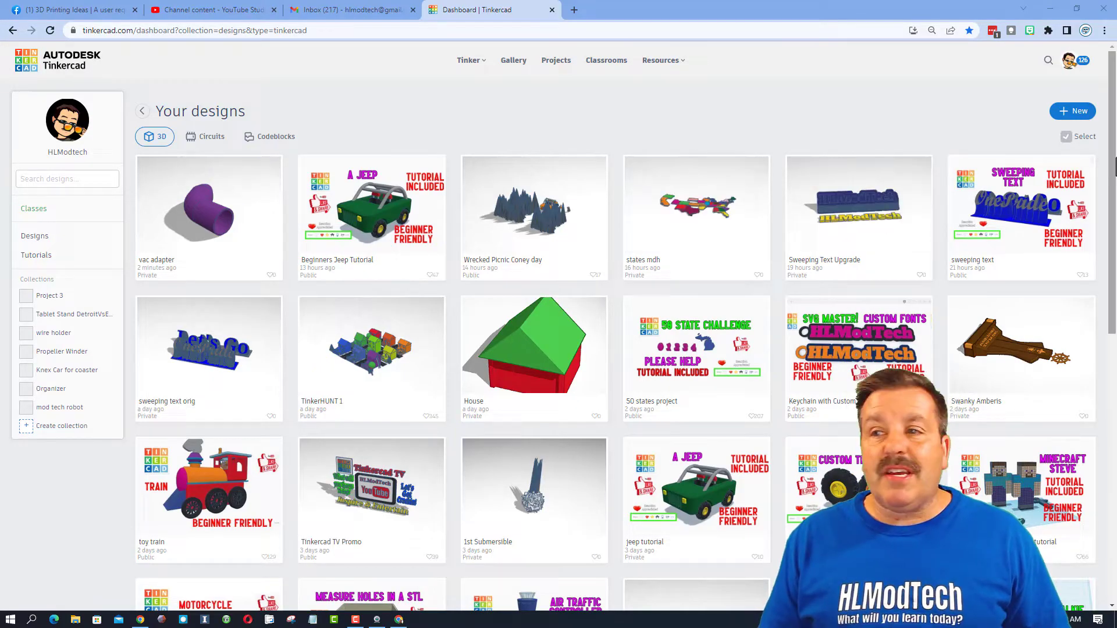
Create a new 3D design and name it SVG KEYCHAIN.
{"action": "left_click", "coordinate": [1070, 112]}
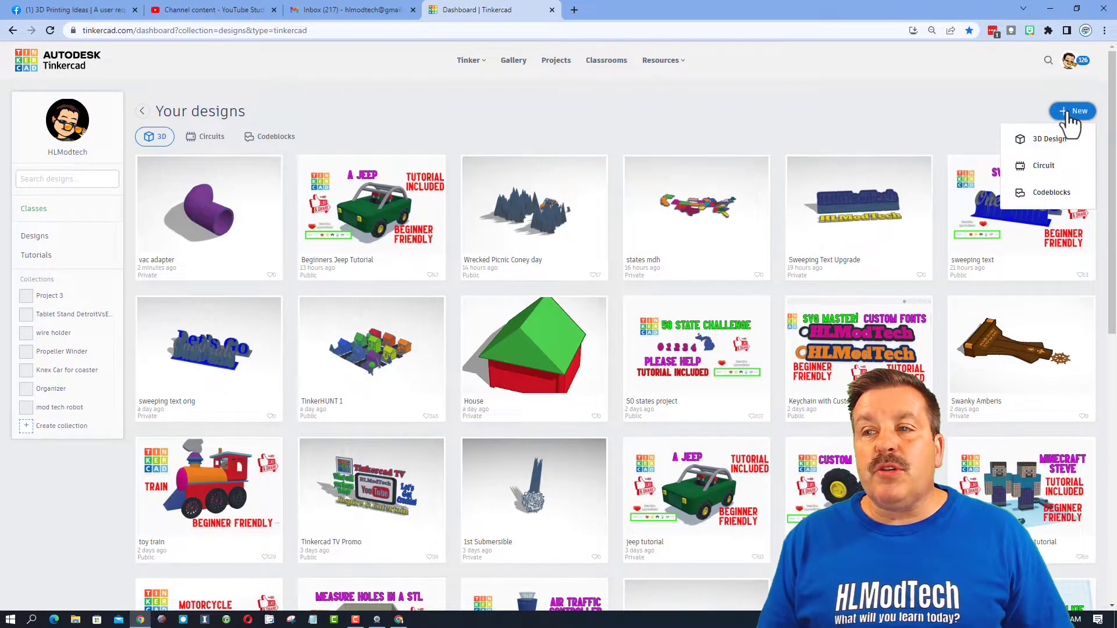
{"action": "left_click", "coordinate": [1053, 141]}
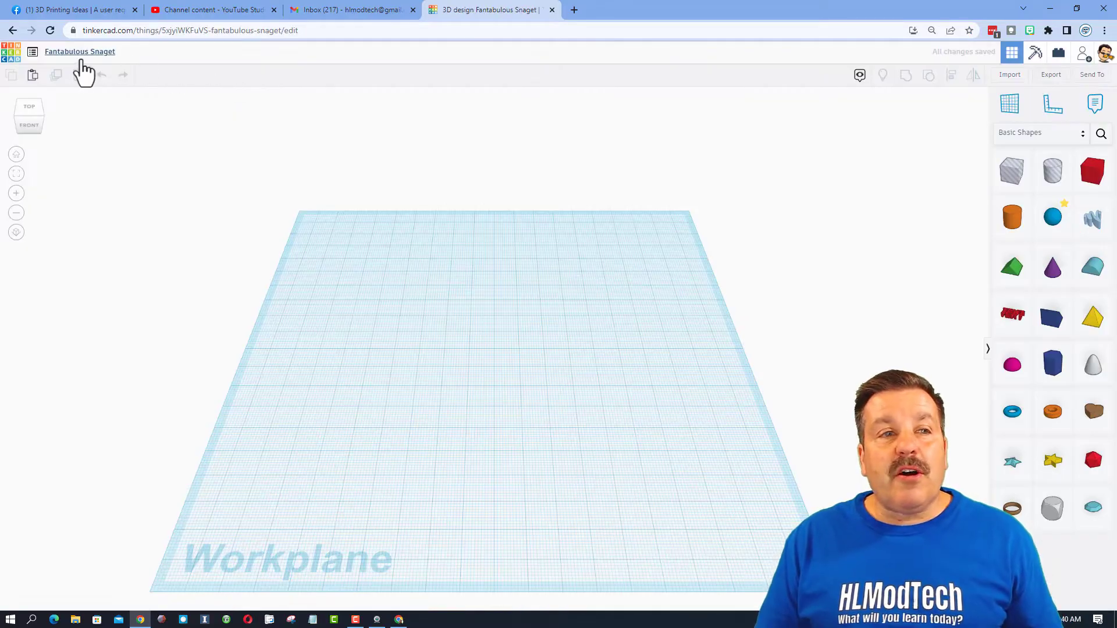
{"action": "left_click", "coordinate": [82, 57]}
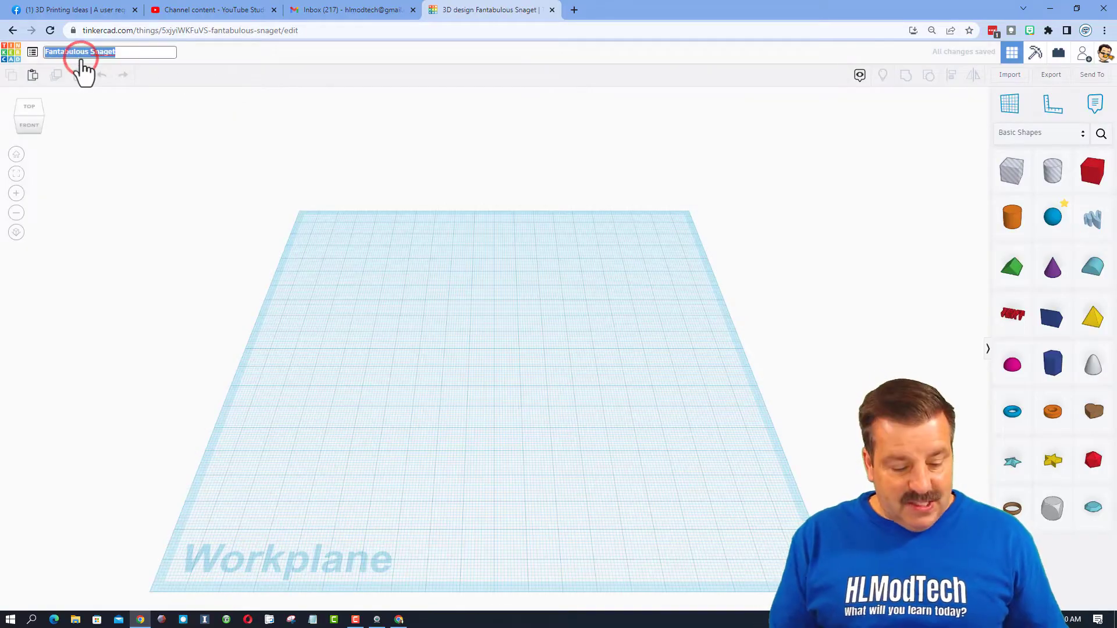
{"action": "type", "text": "SVG KEYCH"}
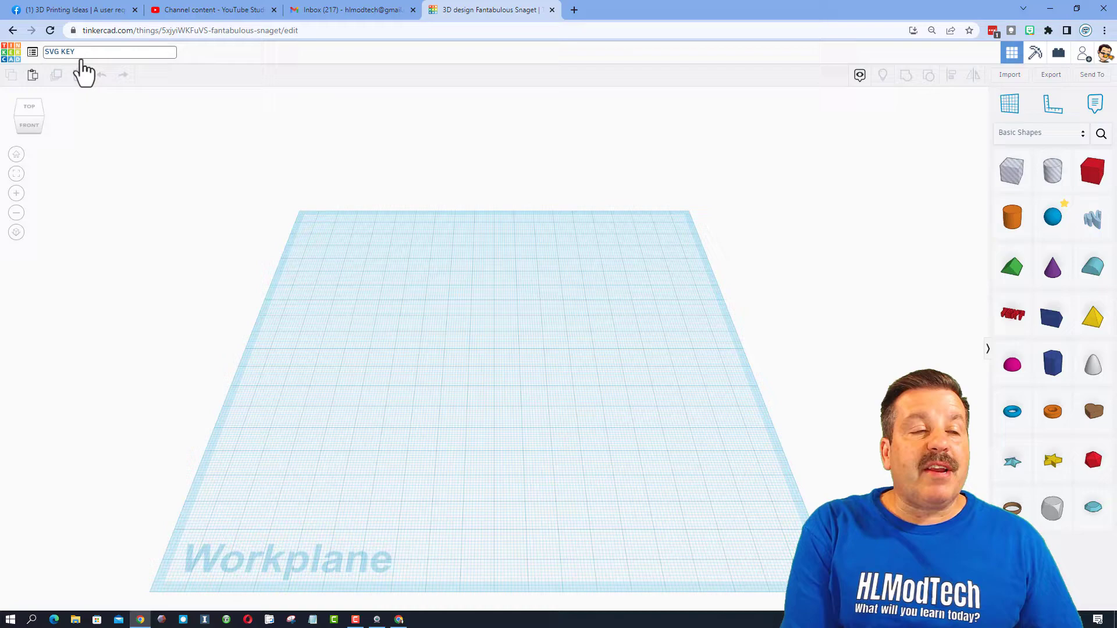
{"action": "type", "text": "AIN"}
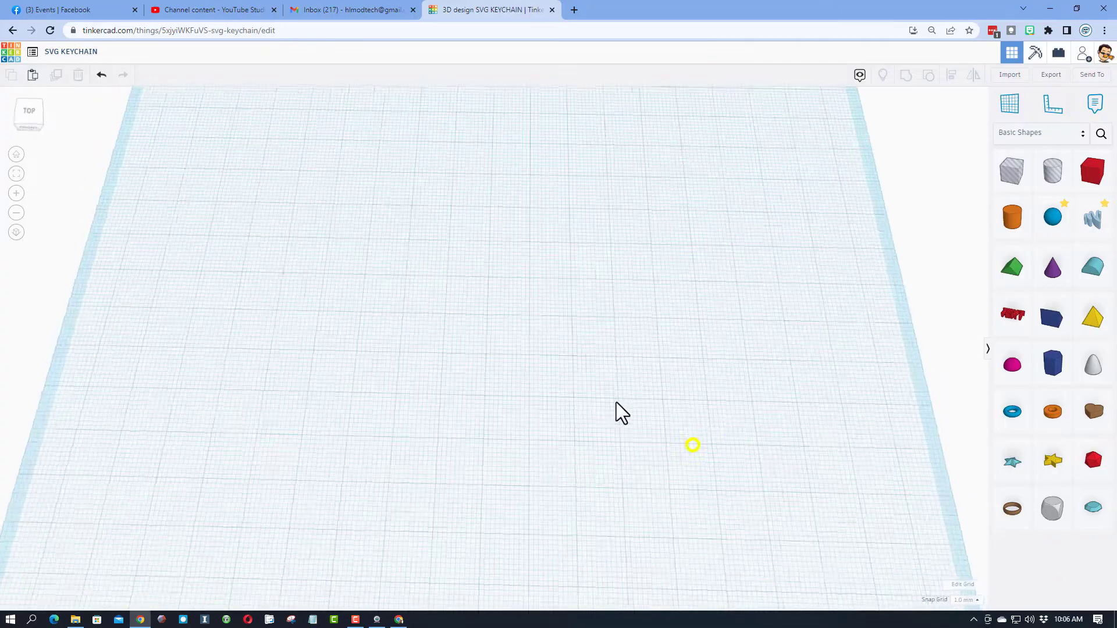
Add a text shape to the middle of the workplane and change its text to HLModtech.
{"action": "right_click_drag", "start_coordinate": [616, 403], "coordinate": [753, 393]}
{"action": "left_click_drag", "start_coordinate": [990, 312], "coordinate": [478, 371]}
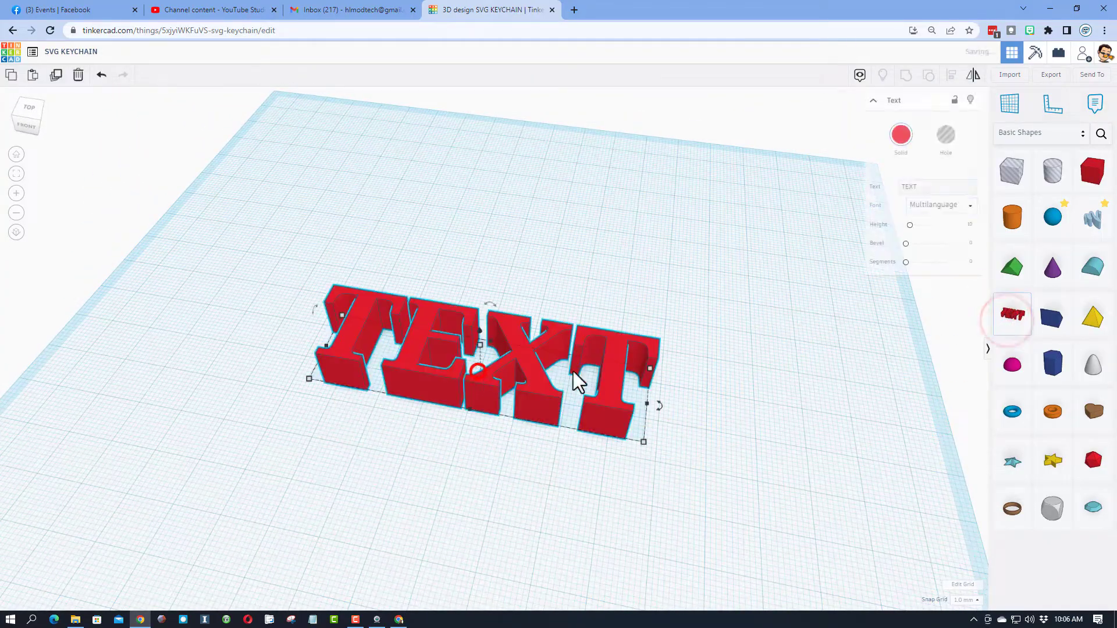
{"action": "left_click", "coordinate": [952, 188]}
{"action": "key", "text": "BackSpace"}
{"action": "key", "text": "BackSpace"}
{"action": "key", "text": "BackSpace"}
{"action": "key", "text": "BackSpace"}
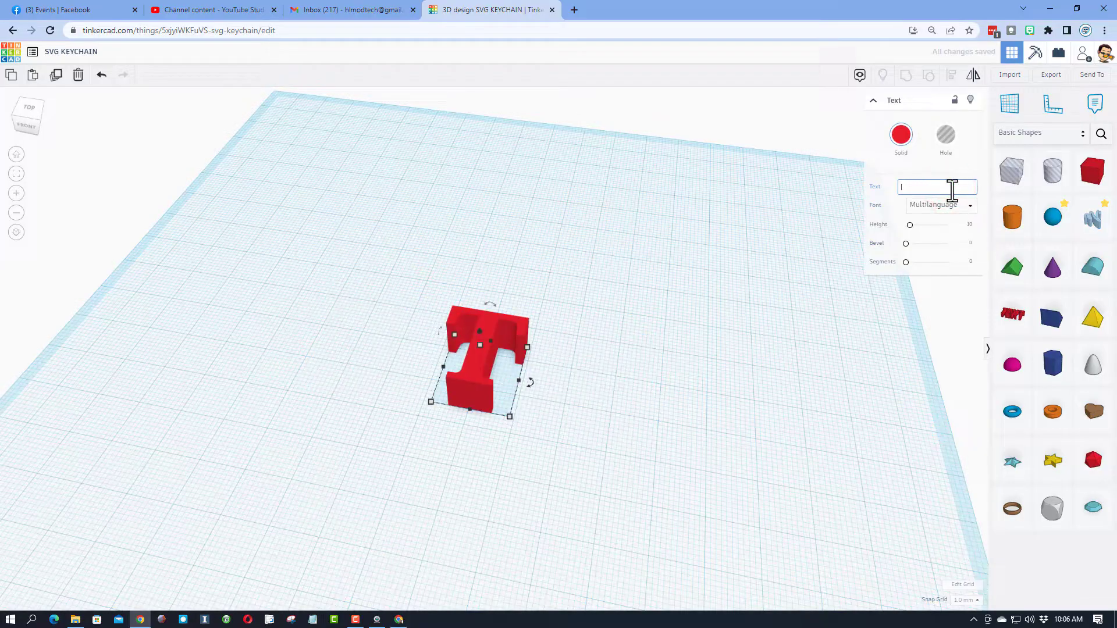
{"action": "type", "text": "HLMo"}
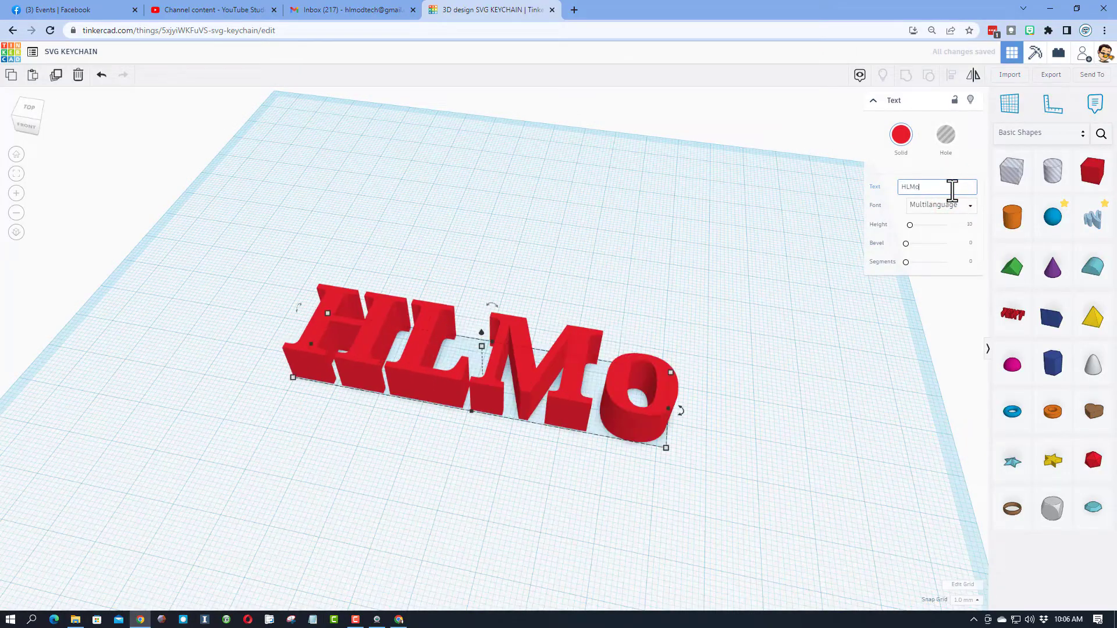
{"action": "type", "text": "dtech"}
Set the HLModtech text's width to 70 mm.
{"action": "left_click", "coordinate": [468, 440]}
{"action": "right_click_drag", "start_coordinate": [355, 497], "coordinate": [212, 392]}
{"action": "left_click", "coordinate": [147, 406]}
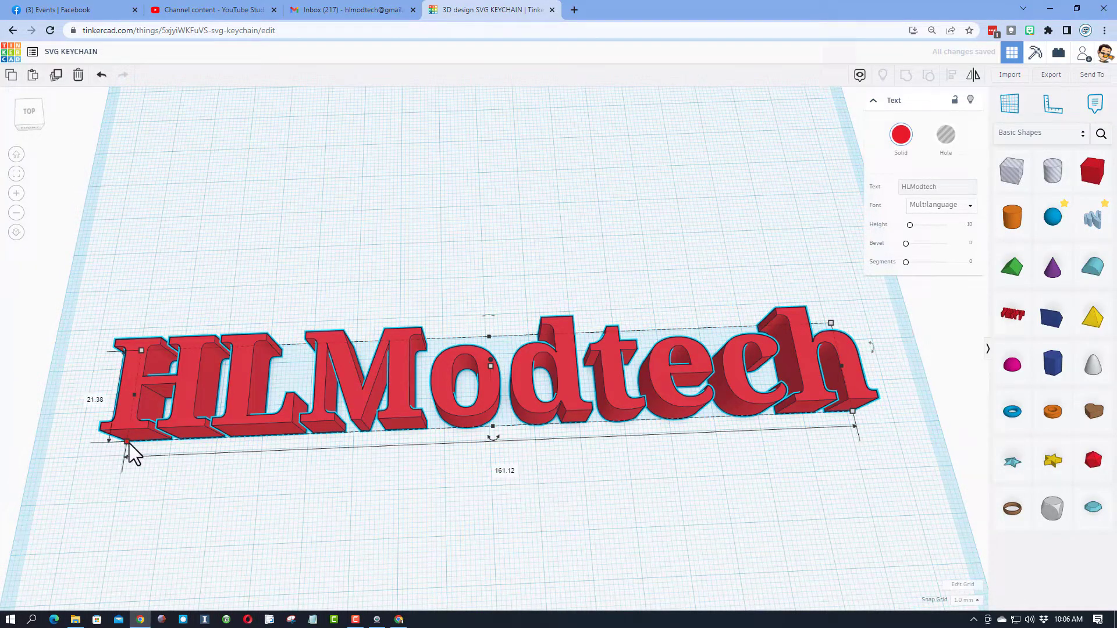
{"action": "left_click", "coordinate": [495, 467]}
{"action": "type", "text": "70"}
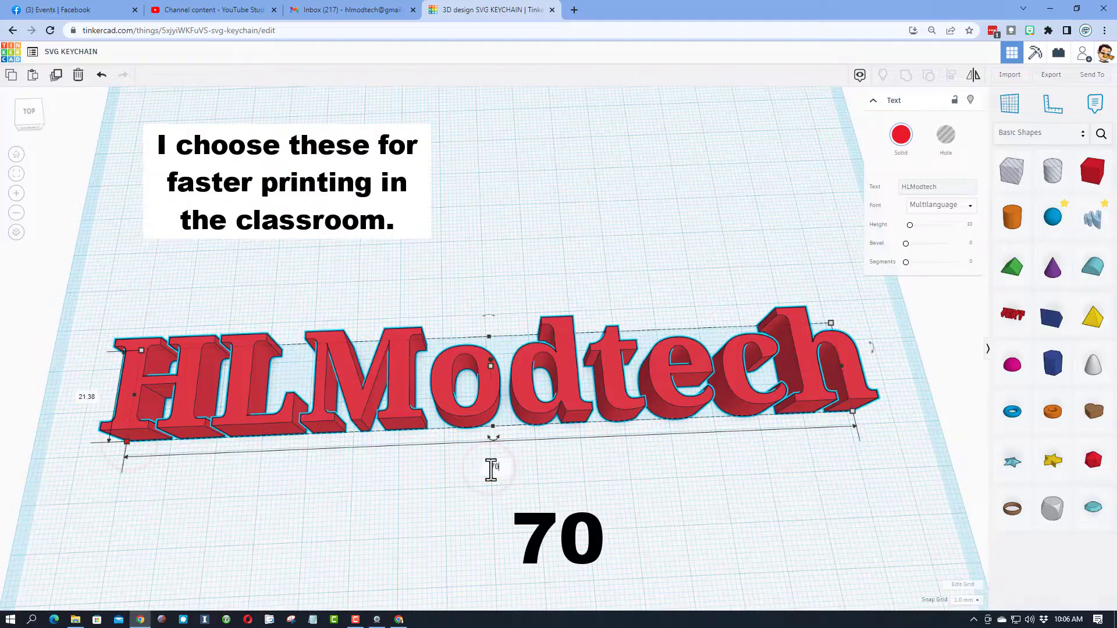
{"action": "key", "text": "Return"}
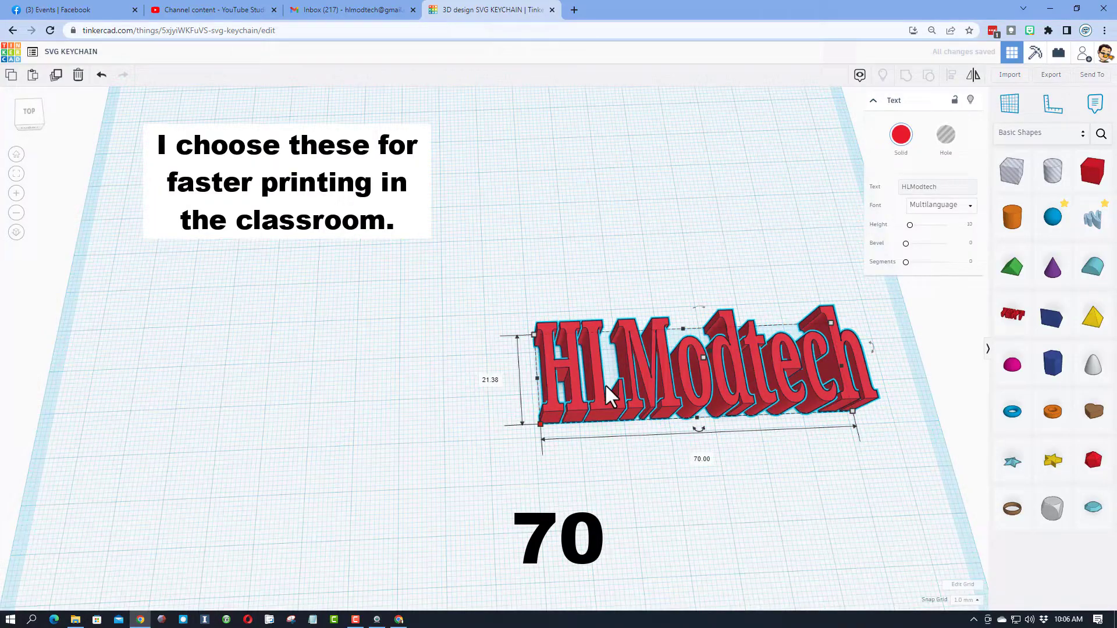
Shift the text toward the middle of the workplane and set its depth to 23 mm.
{"action": "left_click_drag", "start_coordinate": [595, 409], "coordinate": [462, 389]}
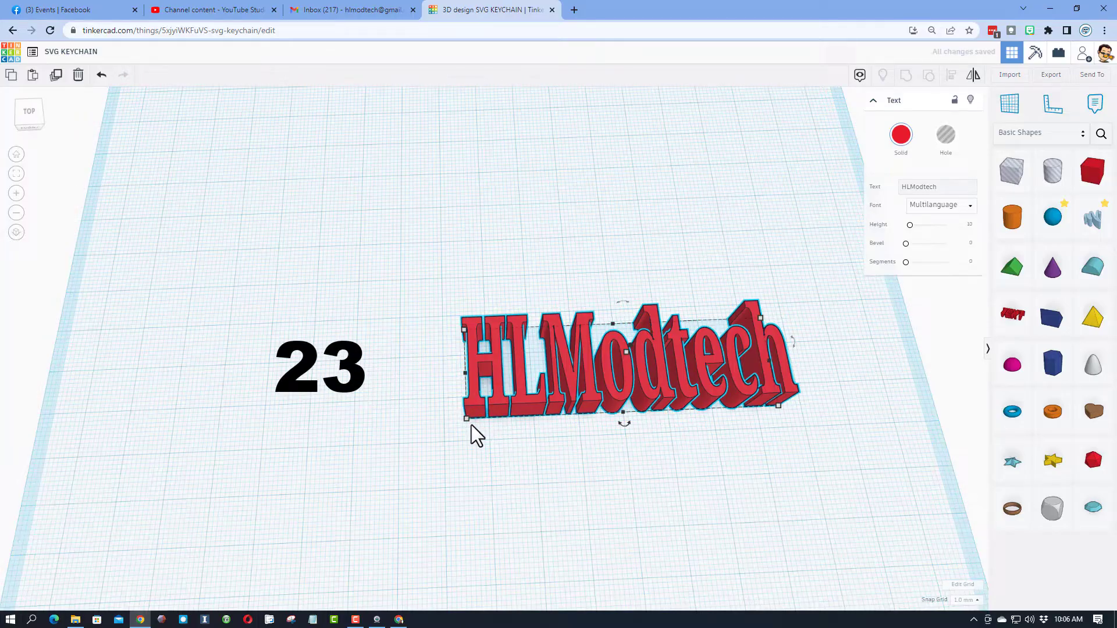
{"action": "left_click", "coordinate": [413, 375]}
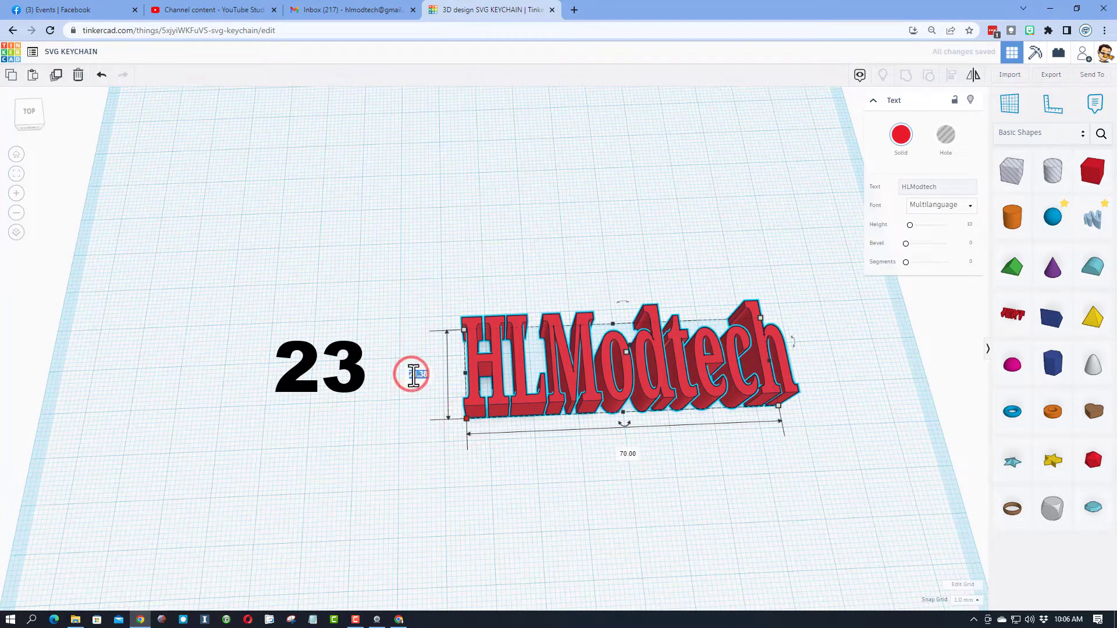
{"action": "type", "text": "23"}
{"action": "key", "text": "Return"}
Set the HLModtech text's height to 2 mm.
{"action": "right_click_drag", "start_coordinate": [638, 423], "coordinate": [630, 357]}
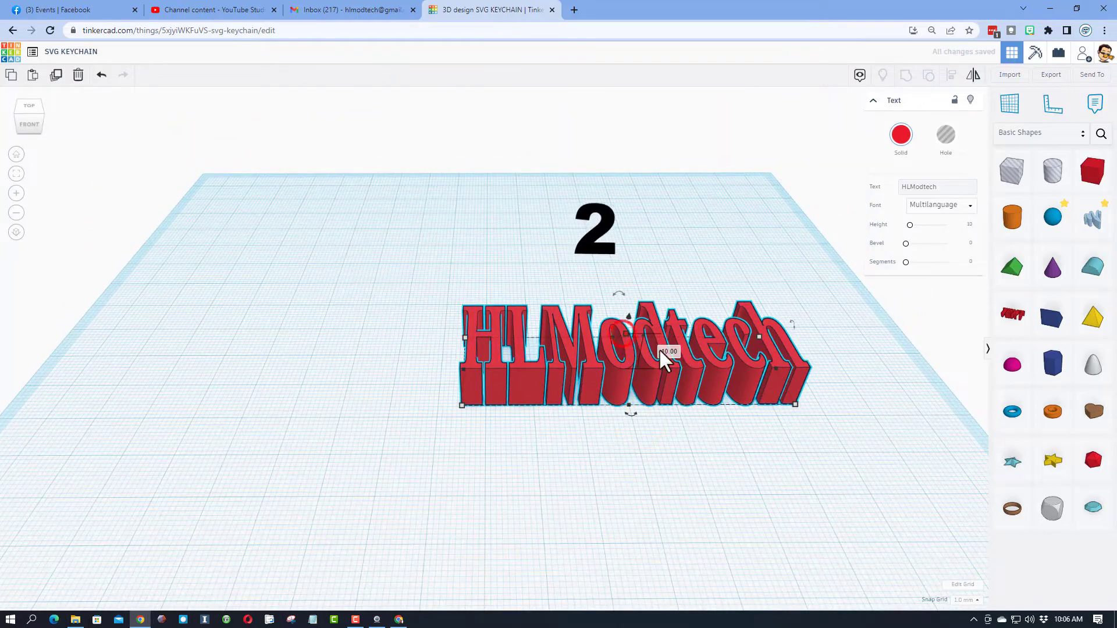
{"action": "left_click", "coordinate": [667, 351]}
{"action": "key", "text": "ctrl+z"}
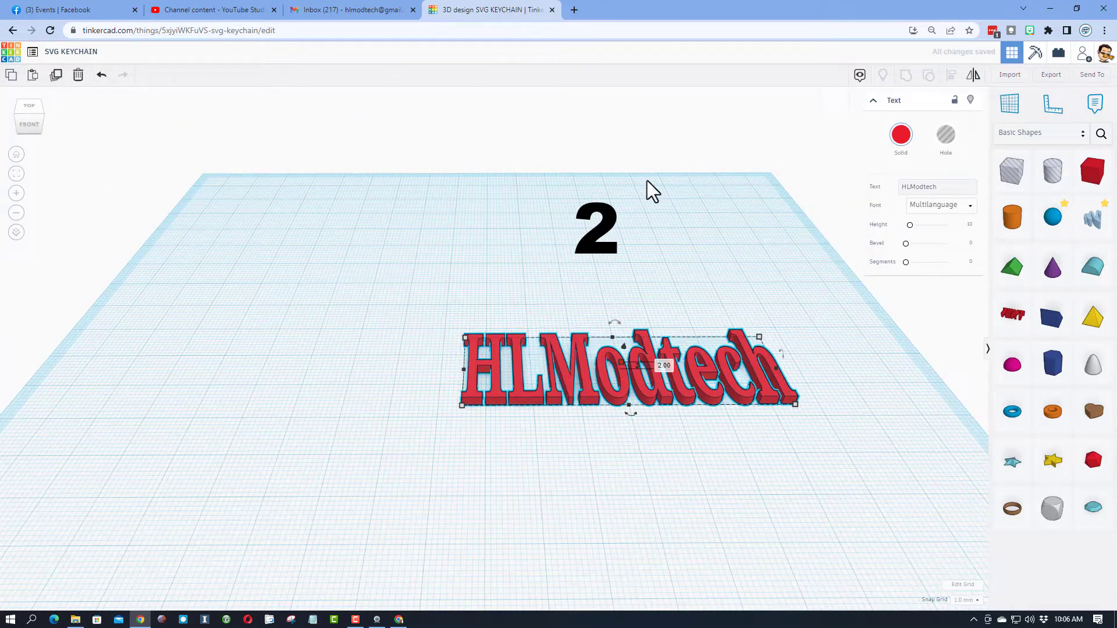
Try the Sans Mono font on the text and return it to Multilanguage.
{"action": "right_click_drag", "start_coordinate": [647, 180], "coordinate": [638, 218]}
{"action": "right_click", "coordinate": [634, 208]}
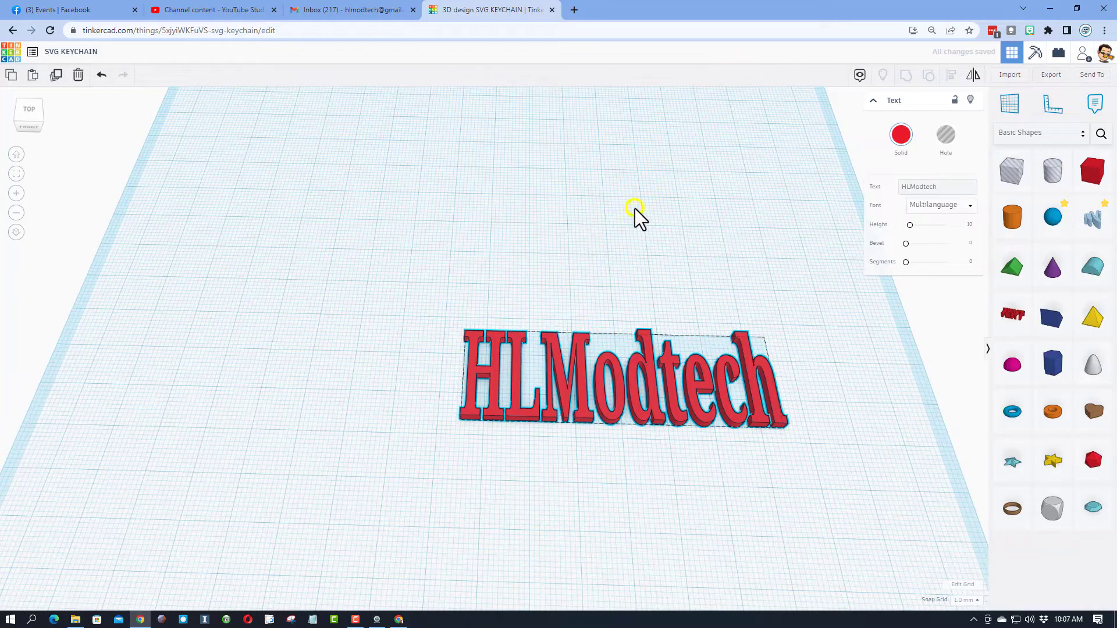
{"action": "left_click", "coordinate": [916, 207]}
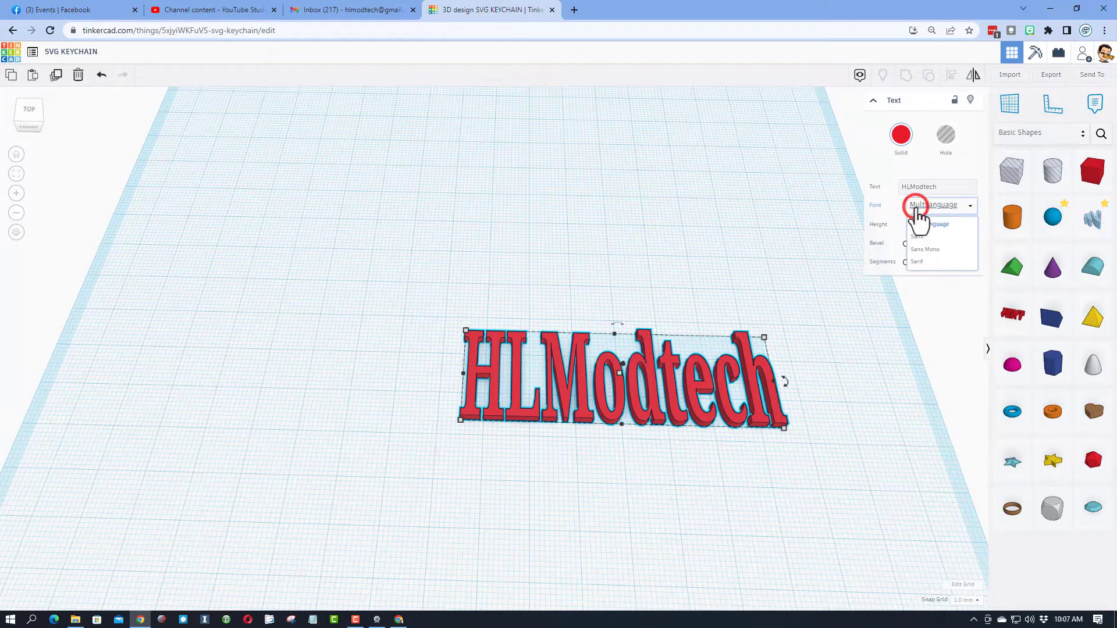
{"action": "left_click", "coordinate": [931, 250]}
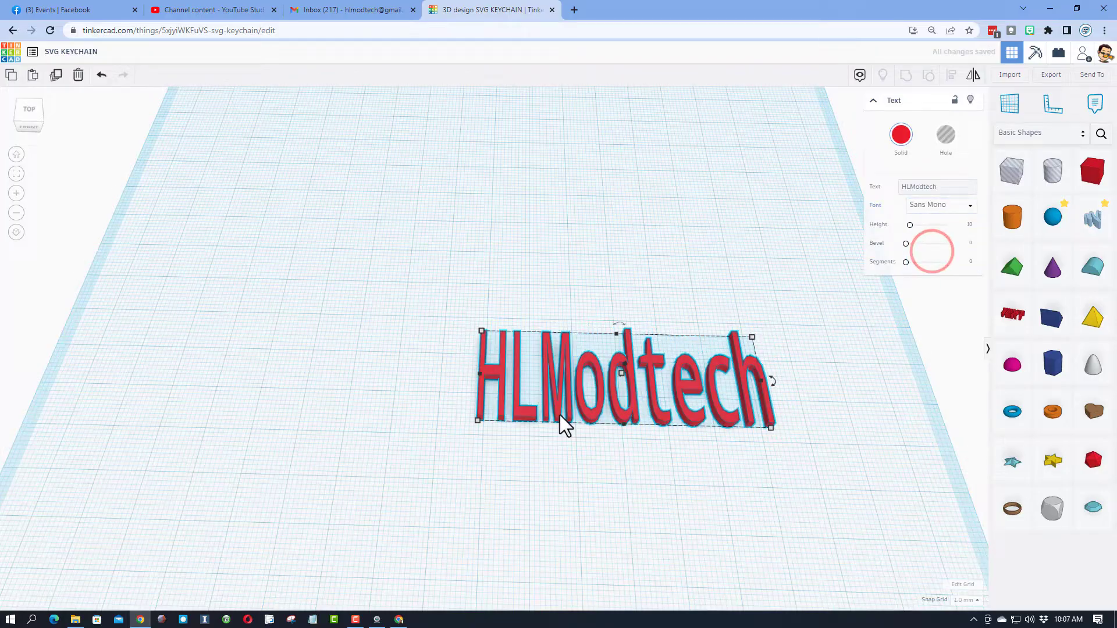
{"action": "left_click", "coordinate": [926, 208]}
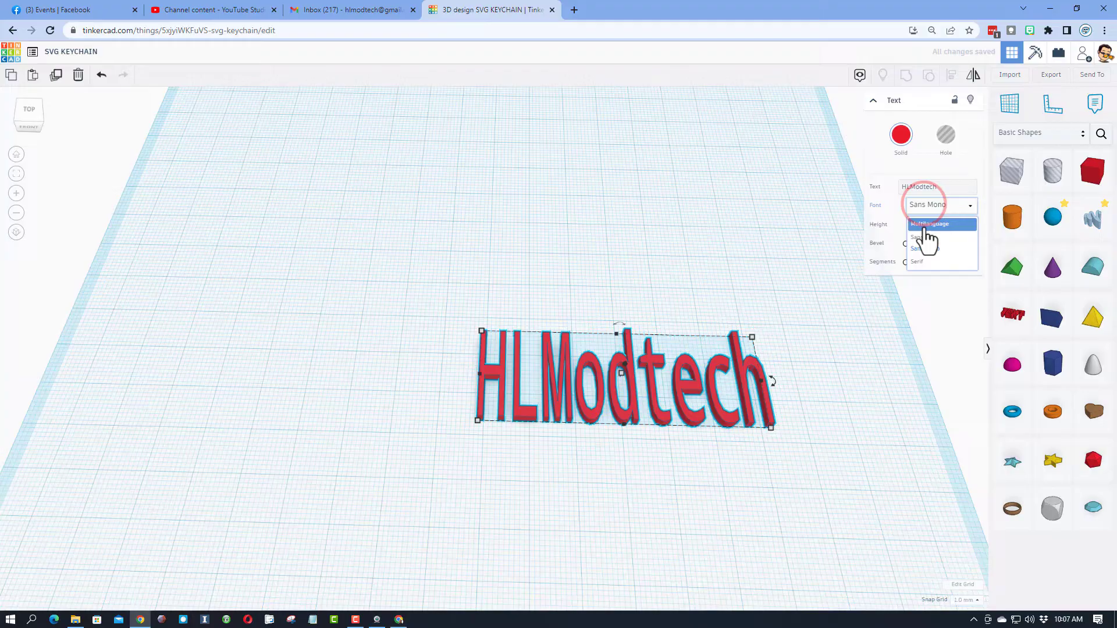
{"action": "left_click", "coordinate": [925, 226]}
Move the text about 22 mm sideways toward the middle of the workplane and keep it selected.
{"action": "left_click_drag", "start_coordinate": [650, 401], "coordinate": [553, 388]}
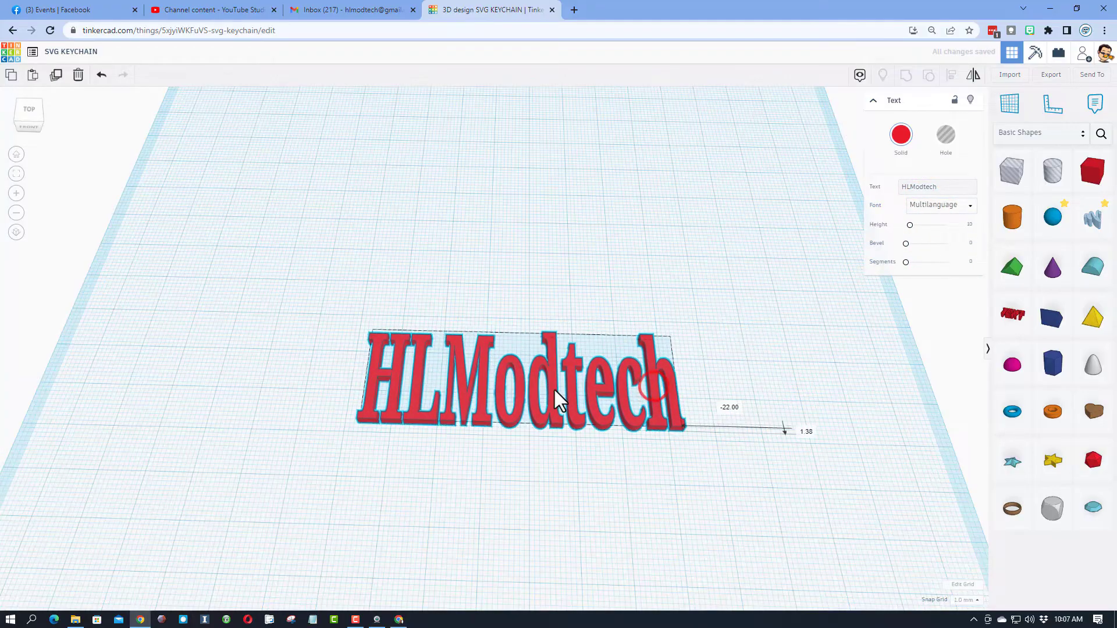
{"action": "left_click", "coordinate": [517, 458]}
{"action": "left_click", "coordinate": [539, 418]}
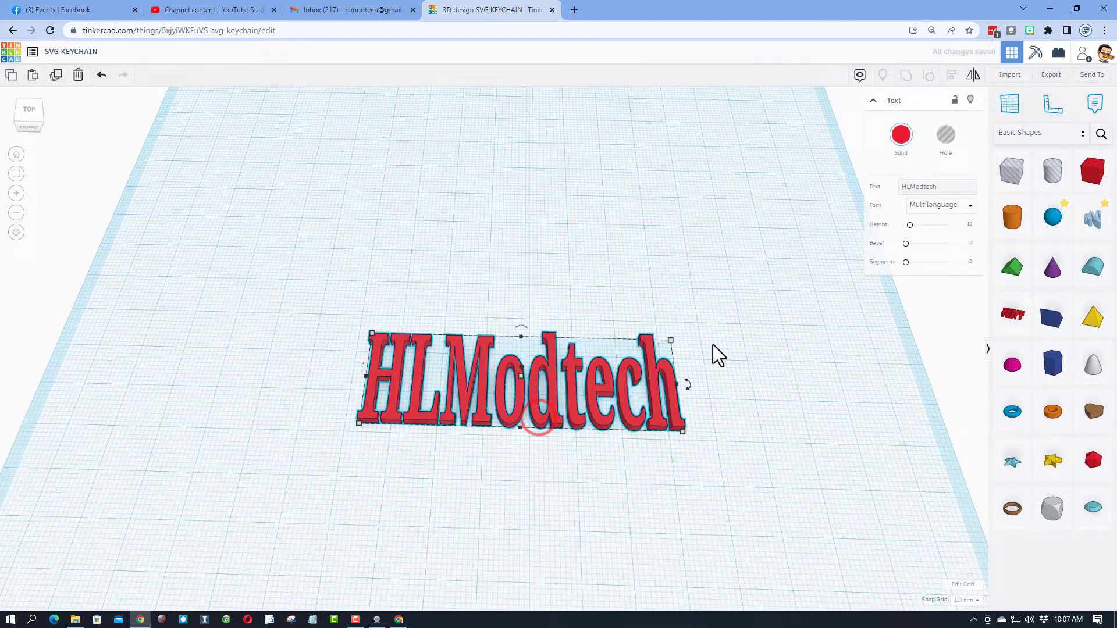
Export the selected text as an SVG file named SVG KEYCHAIN.svg in the Downloads folder.
{"action": "left_click", "coordinate": [1051, 75]}
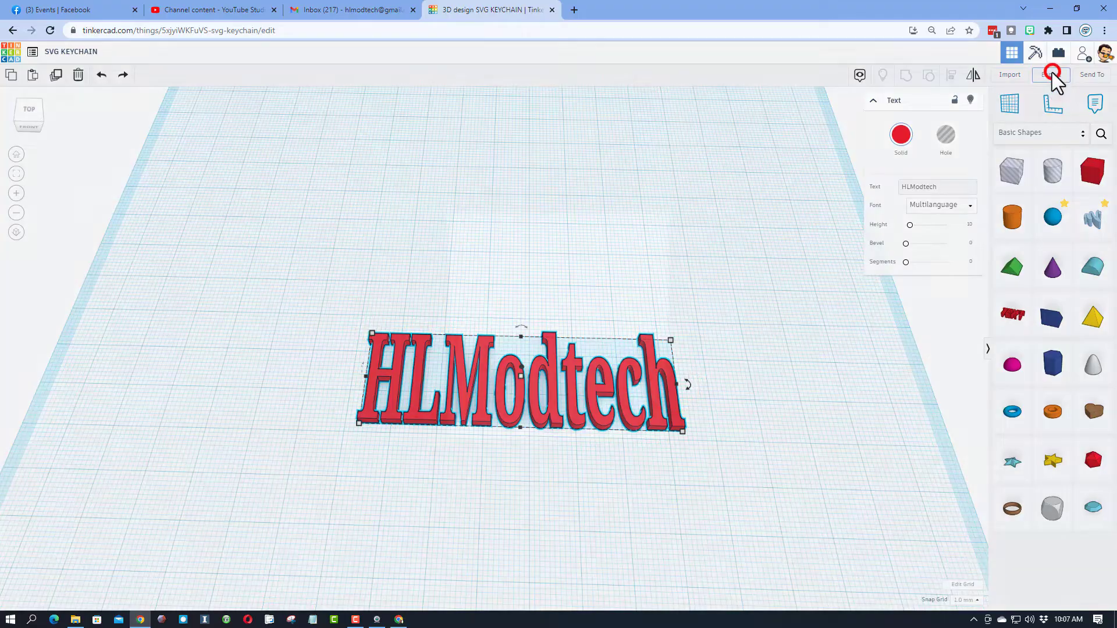
{"action": "left_click", "coordinate": [522, 387]}
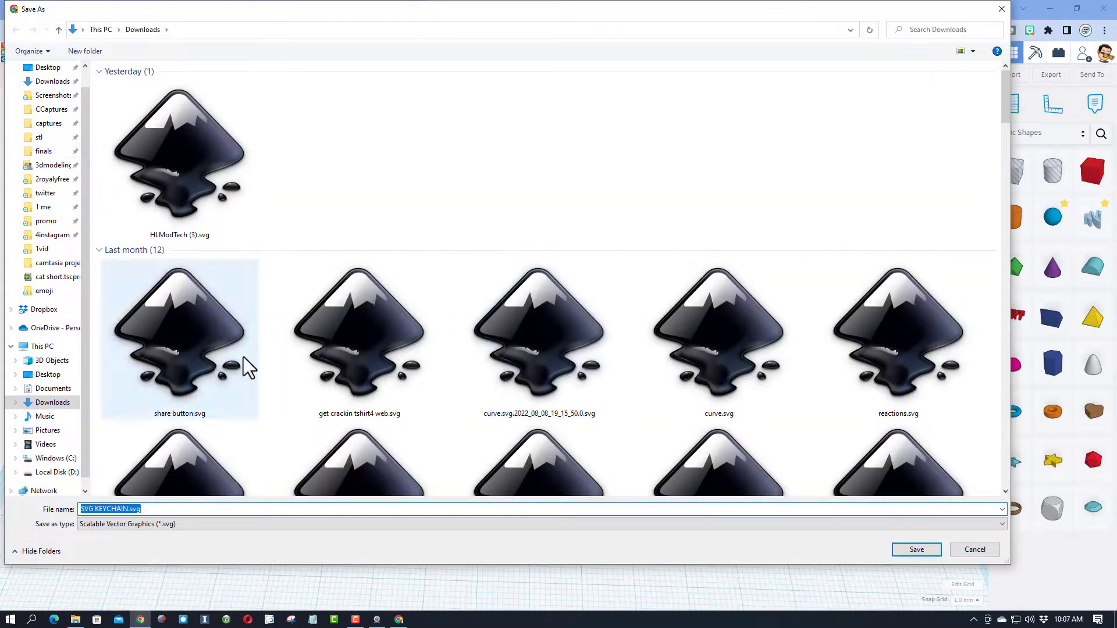
{"action": "left_click", "coordinate": [900, 549]}
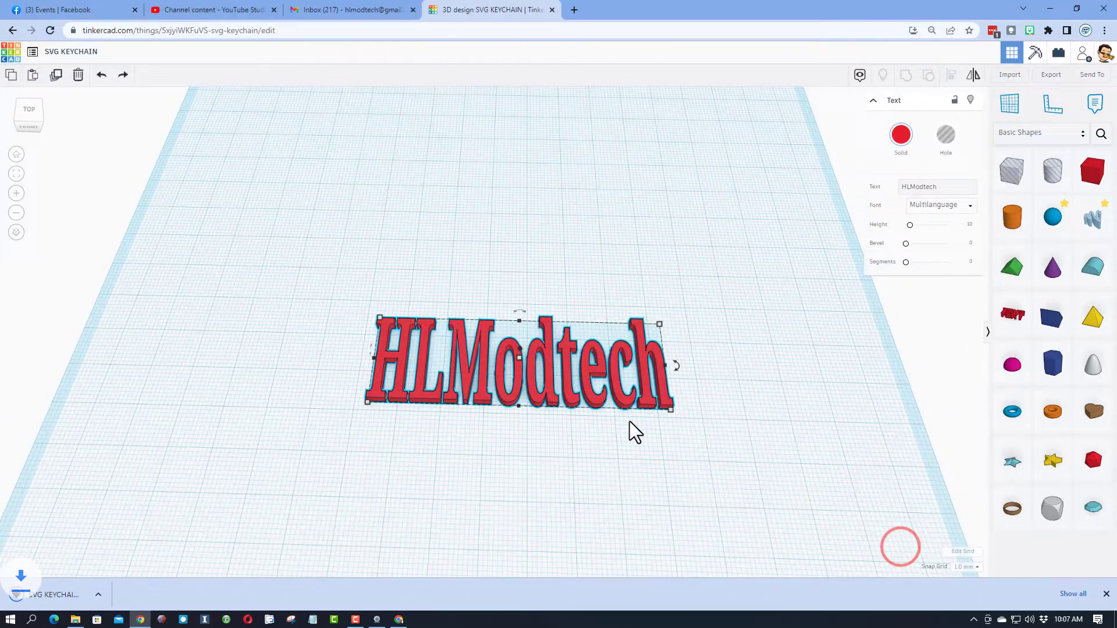
Move the text about 36 mm toward the back and import SVG KEYCHAIN.svg, centered on Art at 100% scale.
{"action": "left_click_drag", "start_coordinate": [546, 335], "coordinate": [528, 221]}
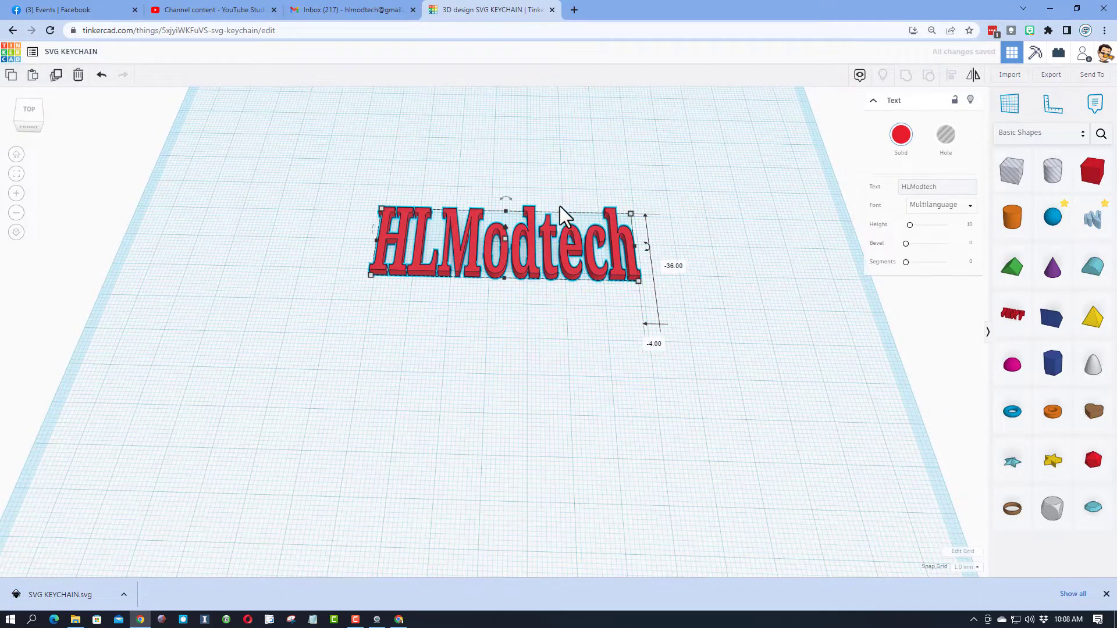
{"action": "left_click", "coordinate": [1010, 75]}
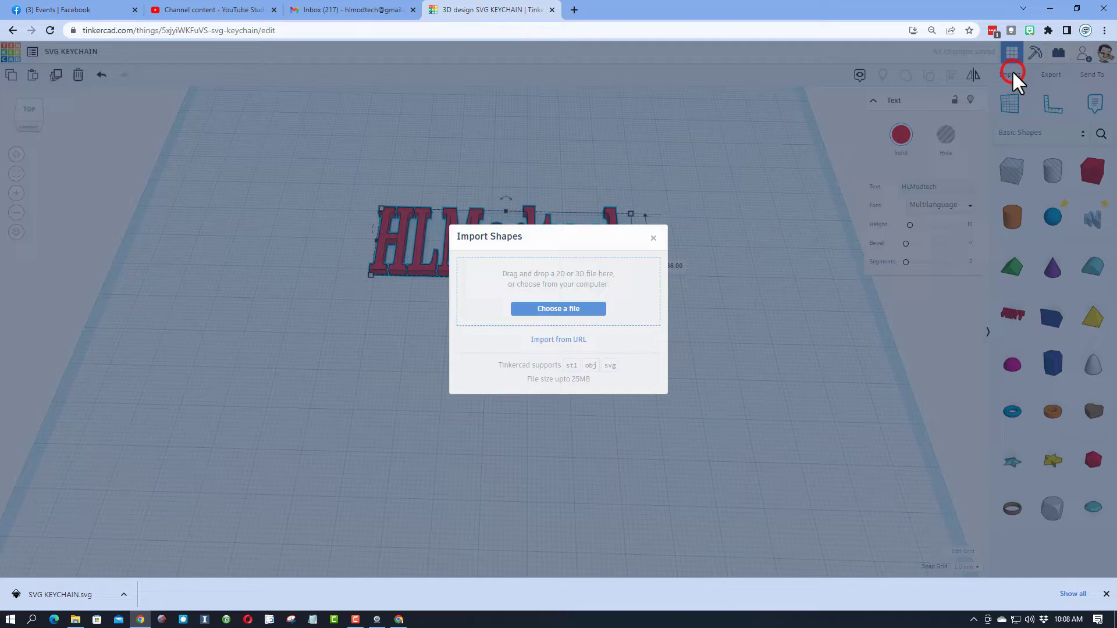
{"action": "left_click", "coordinate": [576, 309]}
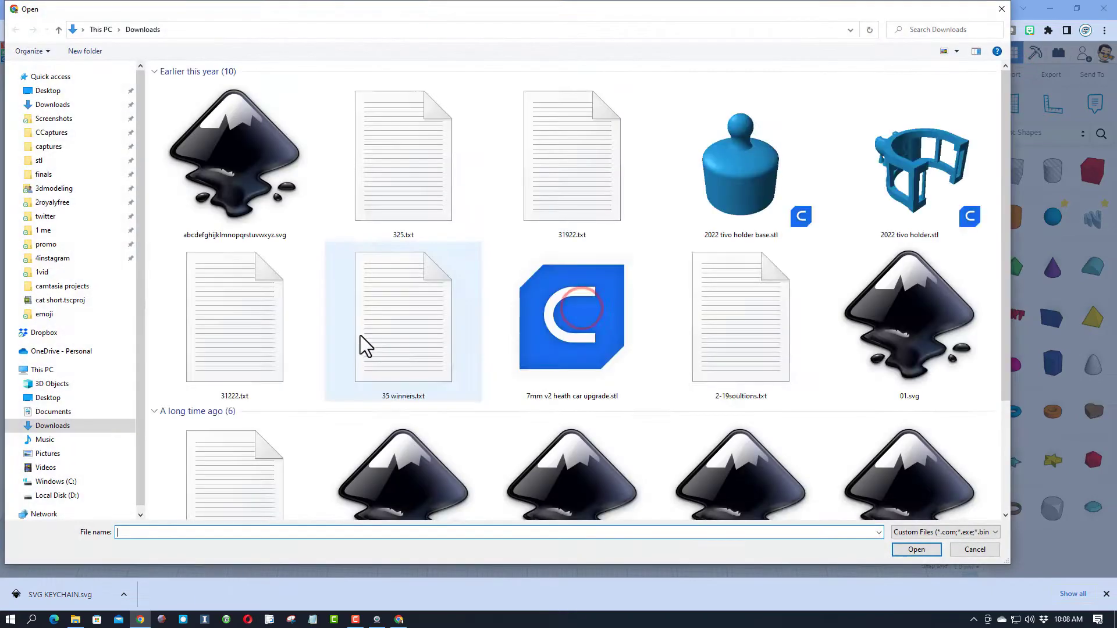
{"action": "double_click", "coordinate": [243, 192]}
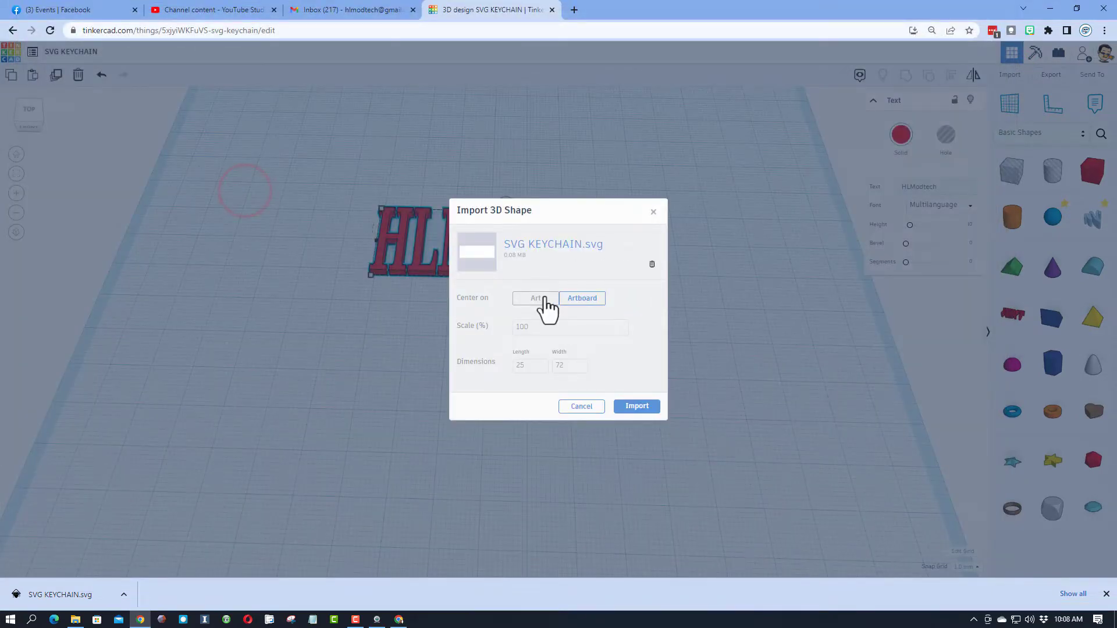
{"action": "left_click", "coordinate": [539, 298]}
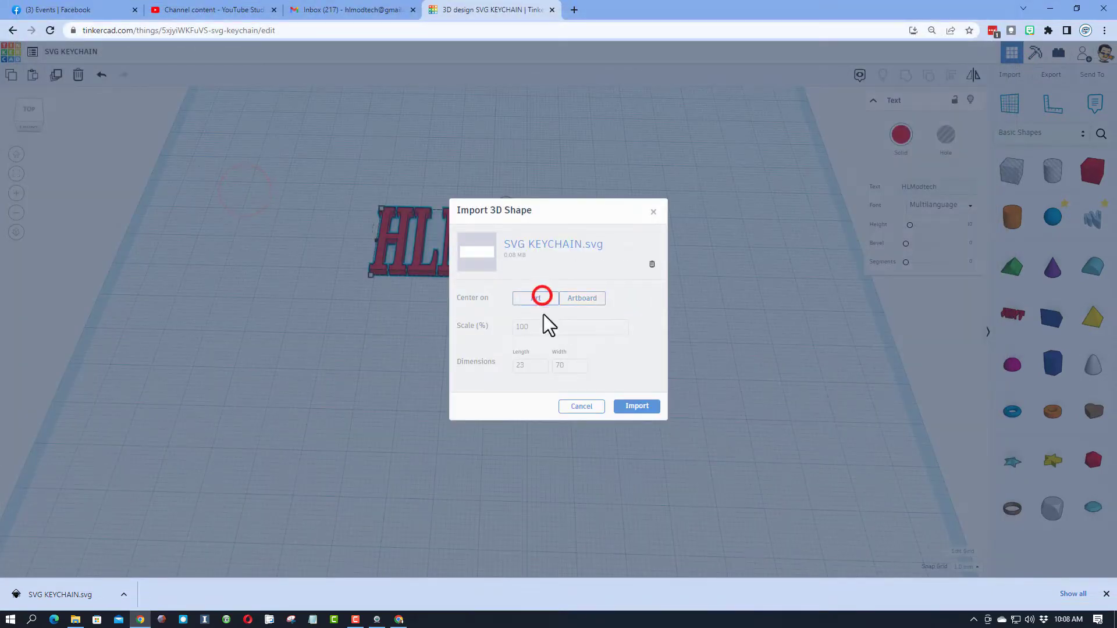
{"action": "left_click", "coordinate": [636, 408]}
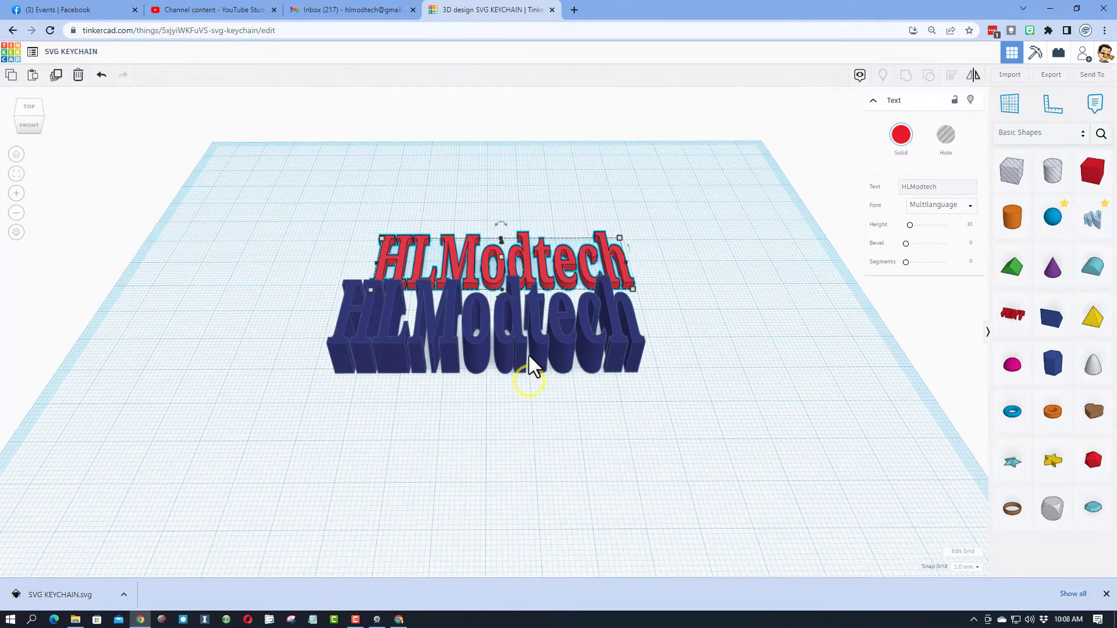
Set the imported SVG shape's height to 2 mm.
{"action": "left_click", "coordinate": [516, 356]}
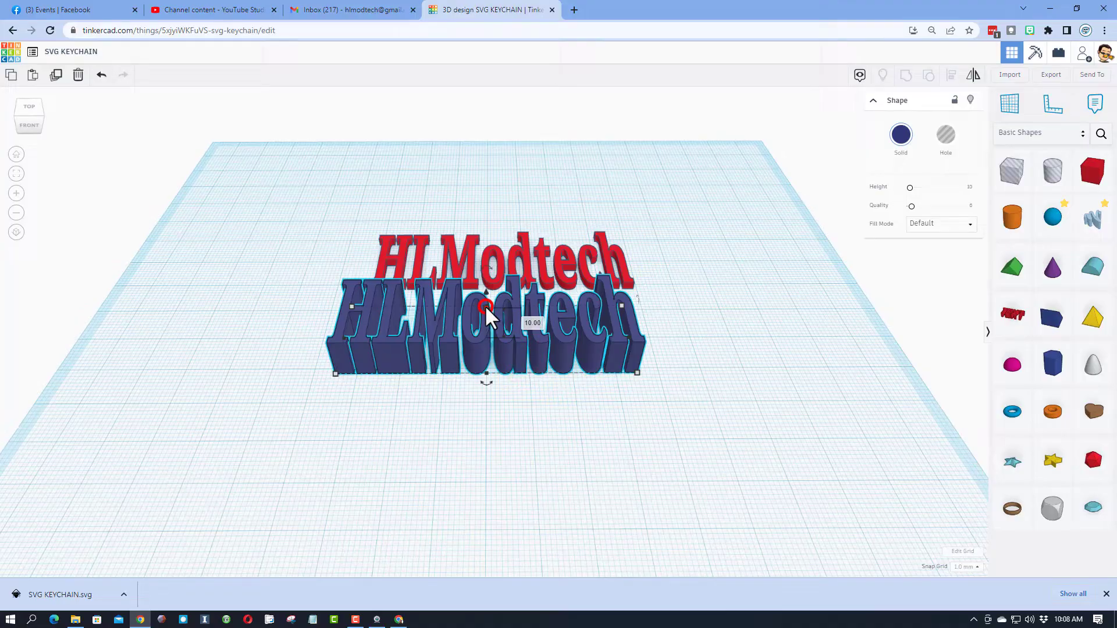
{"action": "left_click", "coordinate": [522, 324]}
{"action": "key", "text": "Return"}
Give the imported shape the Outer Line fill mode with Round corners and a line width of 3.
{"action": "left_click", "coordinate": [921, 228]}
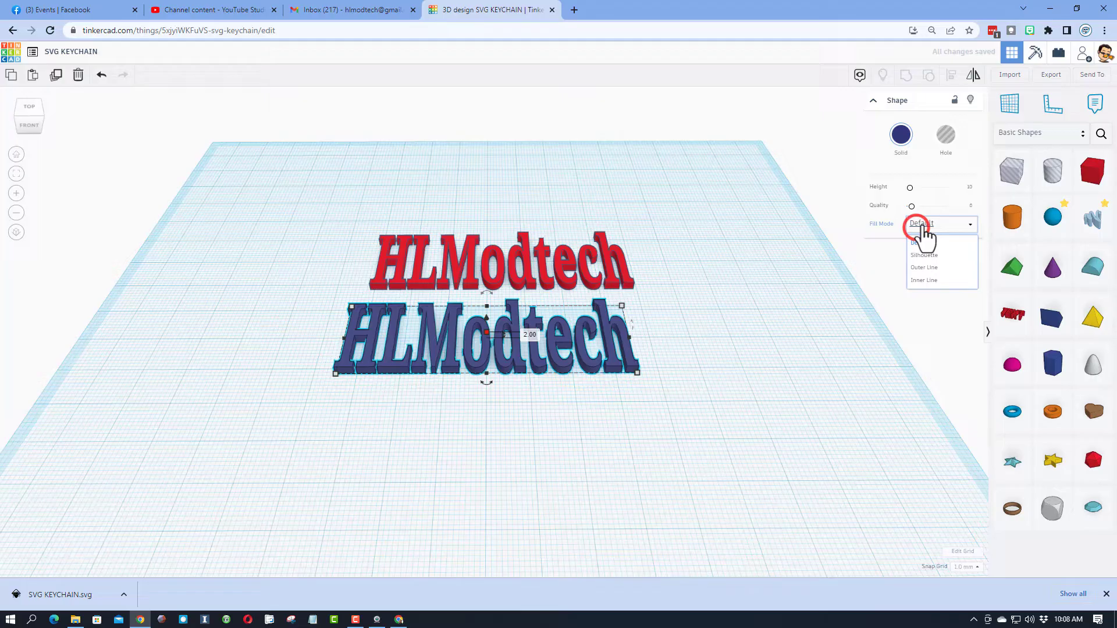
{"action": "left_click", "coordinate": [917, 268]}
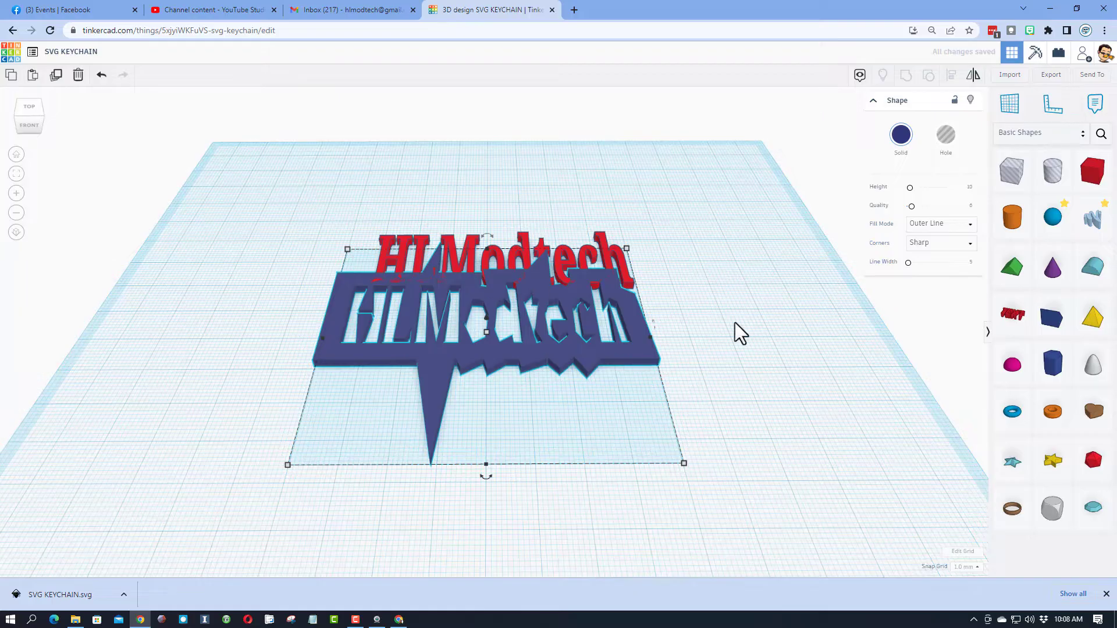
{"action": "left_click", "coordinate": [930, 243]}
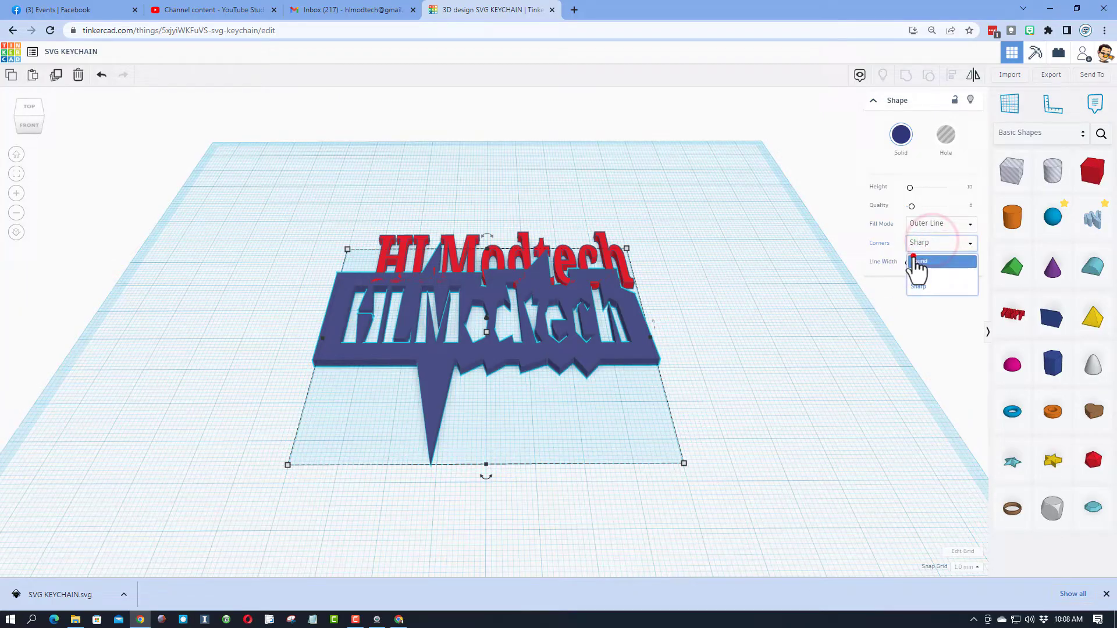
{"action": "left_click", "coordinate": [914, 257]}
{"action": "left_click", "coordinate": [968, 264]}
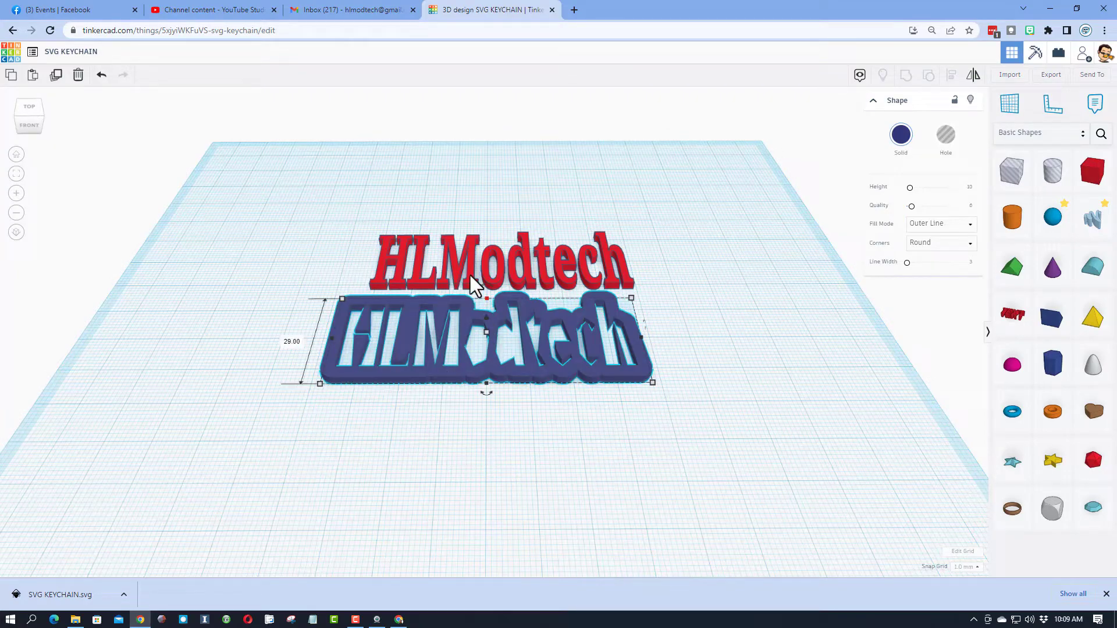
Align the red HLModtech text and the blue outline shape to each other's centers along both horizontal axes.
{"action": "left_click", "coordinate": [485, 267]}
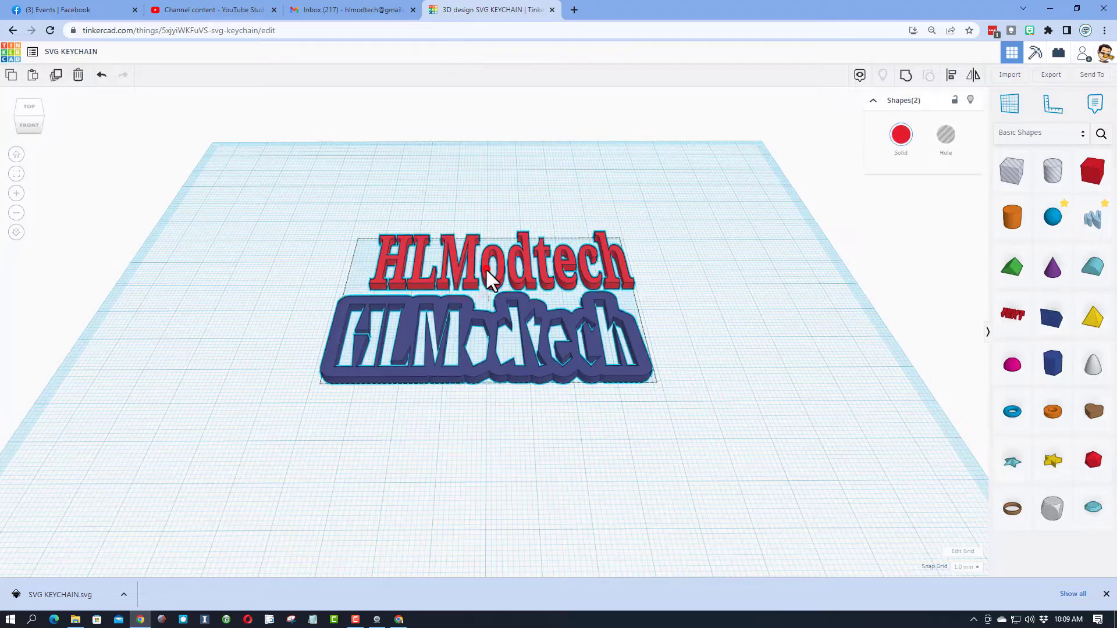
{"action": "left_click", "coordinate": [431, 337], "text": "shift"}
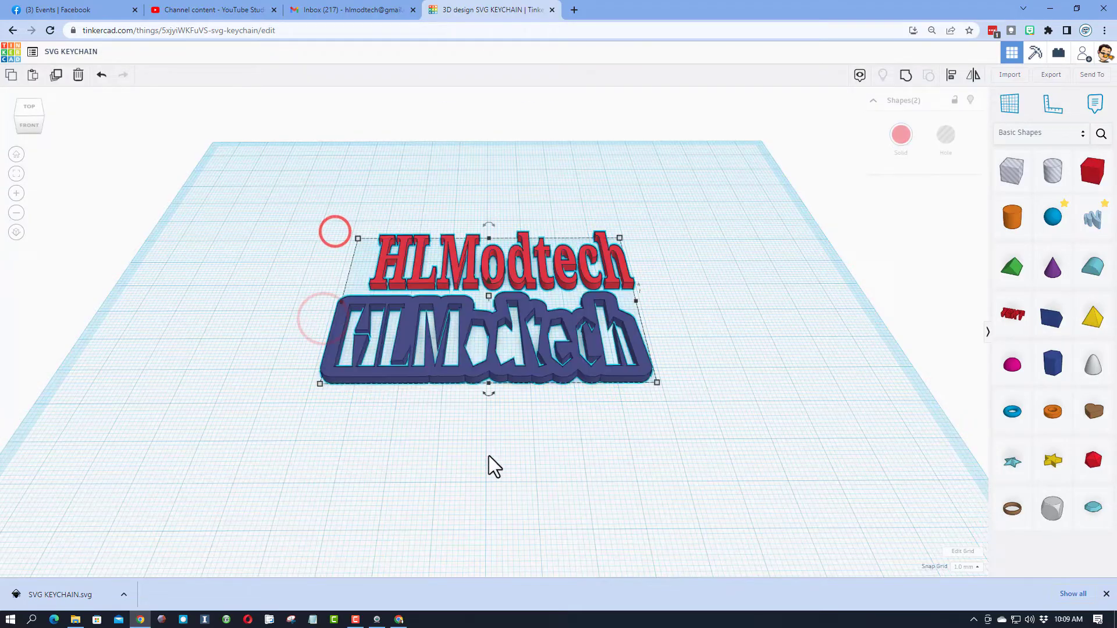
{"action": "left_click", "coordinate": [951, 79]}
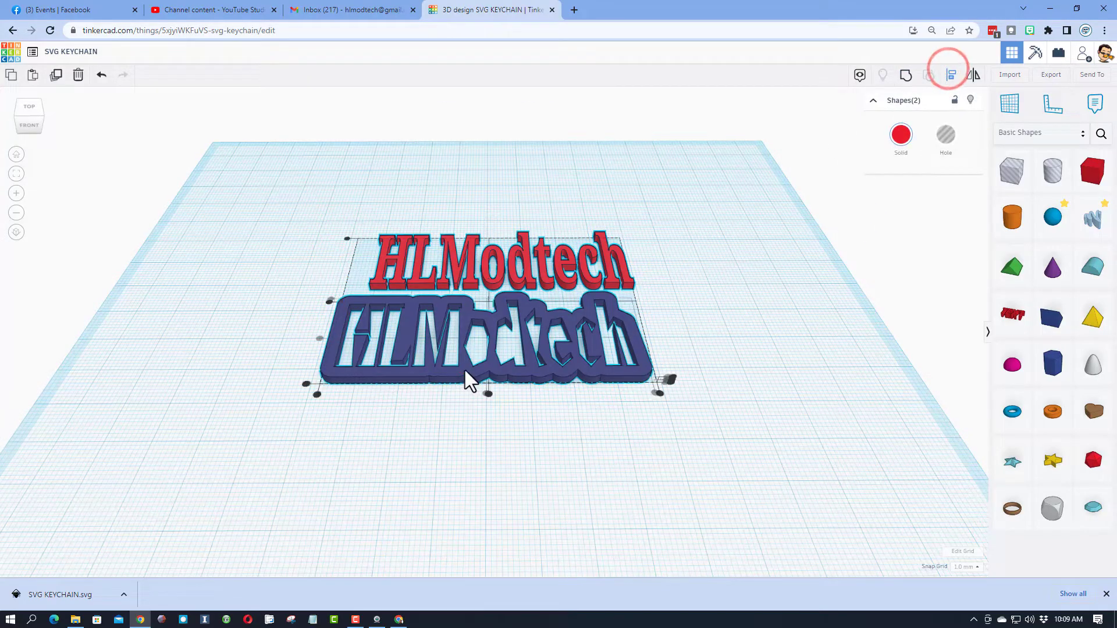
{"action": "left_click", "coordinate": [466, 370]}
{"action": "left_click", "coordinate": [486, 393]}
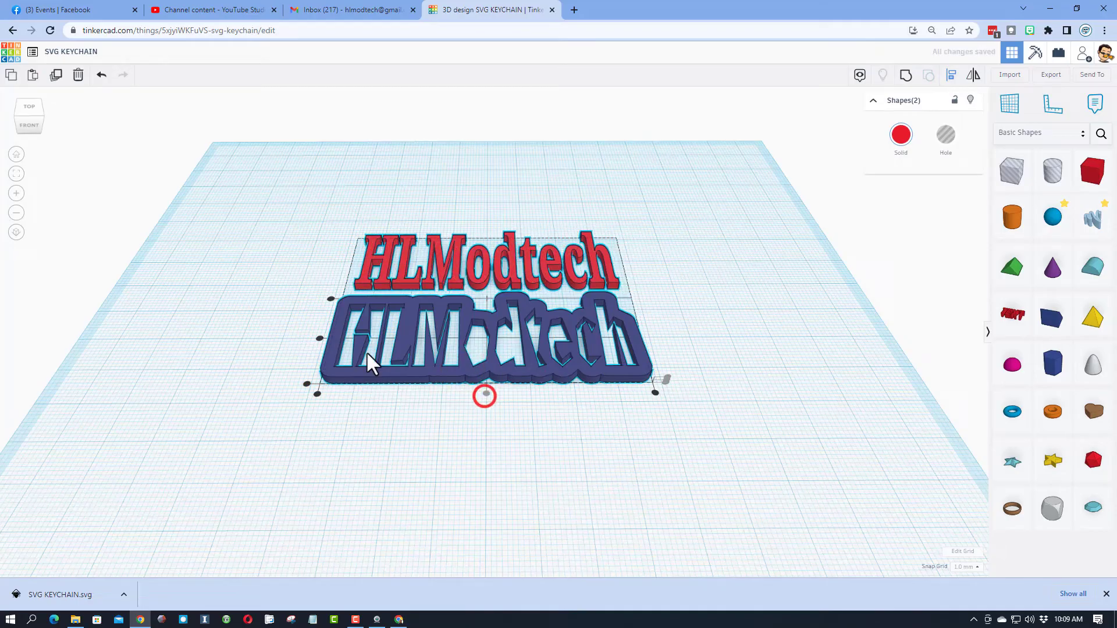
{"action": "left_click", "coordinate": [319, 337]}
{"action": "left_click", "coordinate": [374, 422]}
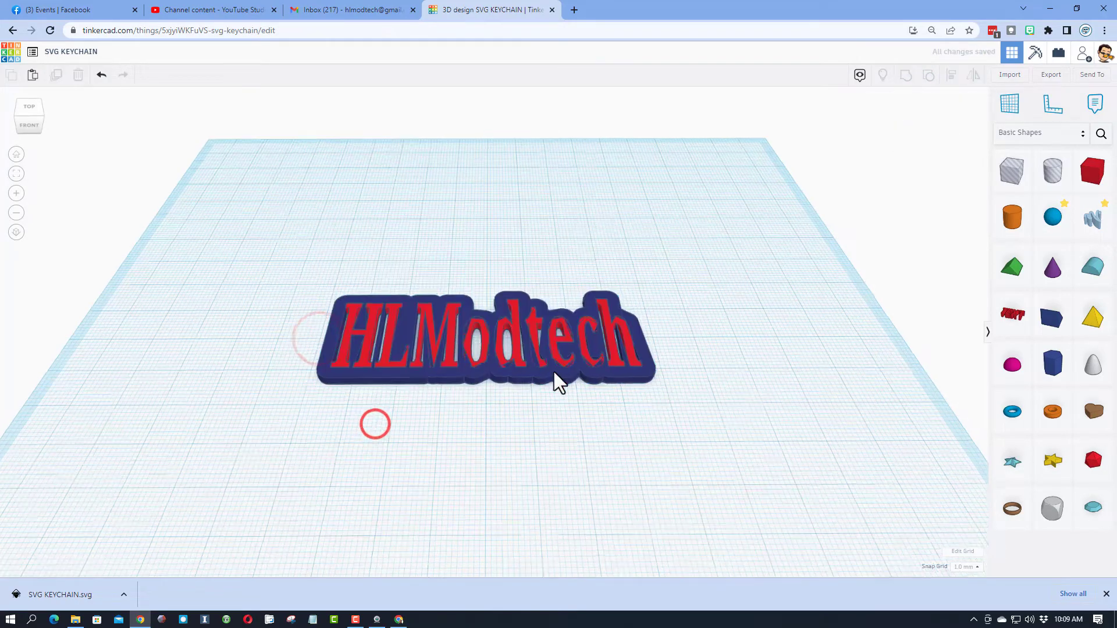
Set the height of the red HLModtech text to 3.5 mm.
{"action": "right_click_drag", "start_coordinate": [554, 372], "coordinate": [543, 333]}
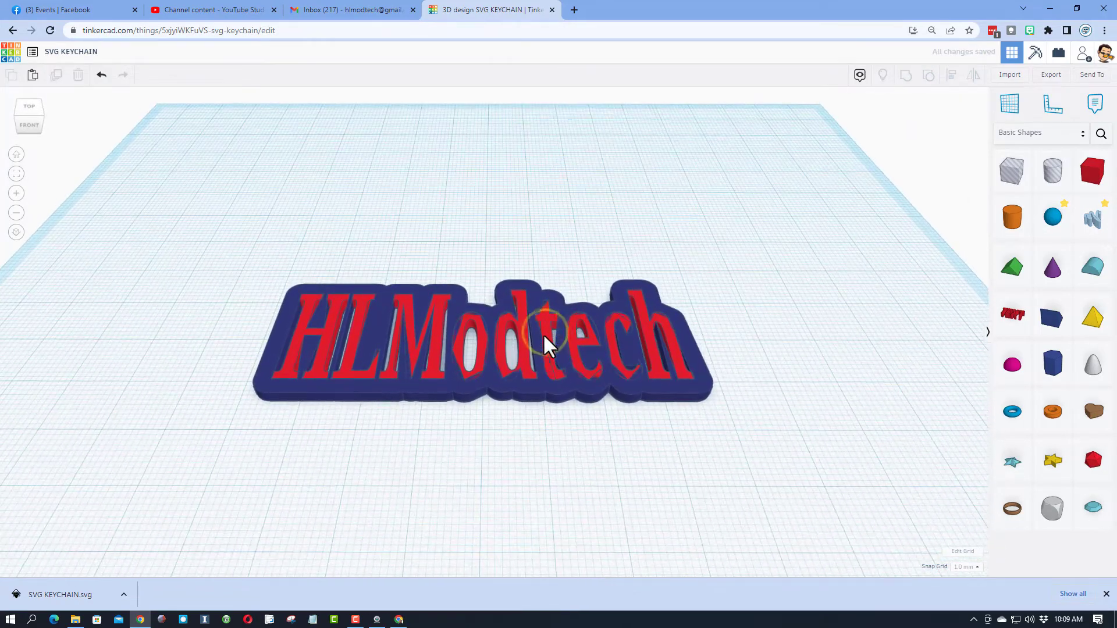
{"action": "left_click", "coordinate": [522, 359]}
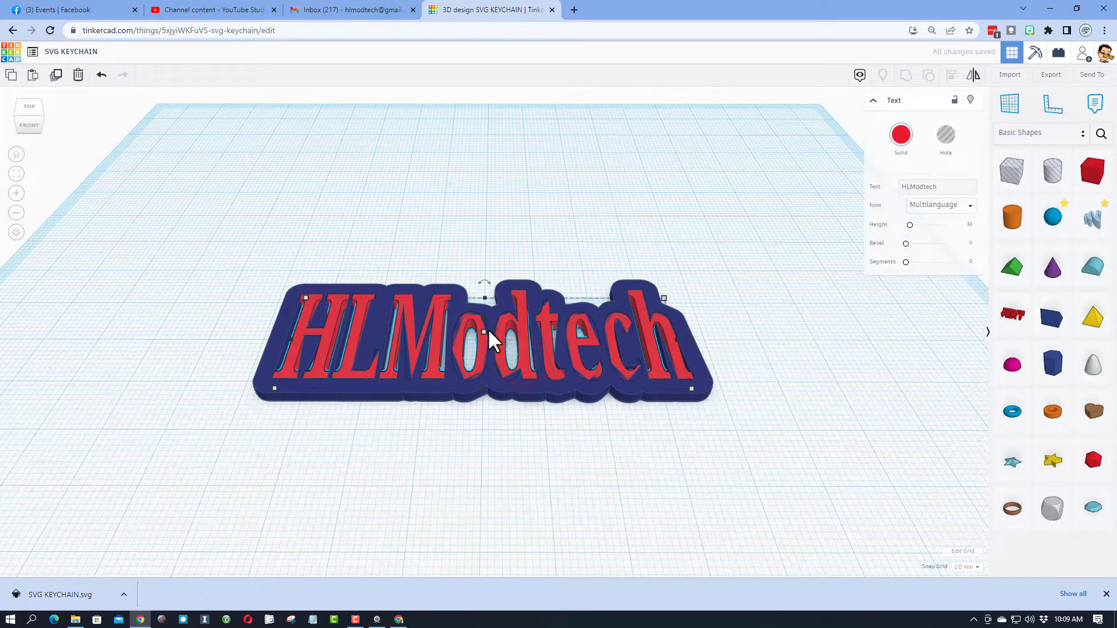
{"action": "left_click", "coordinate": [524, 336]}
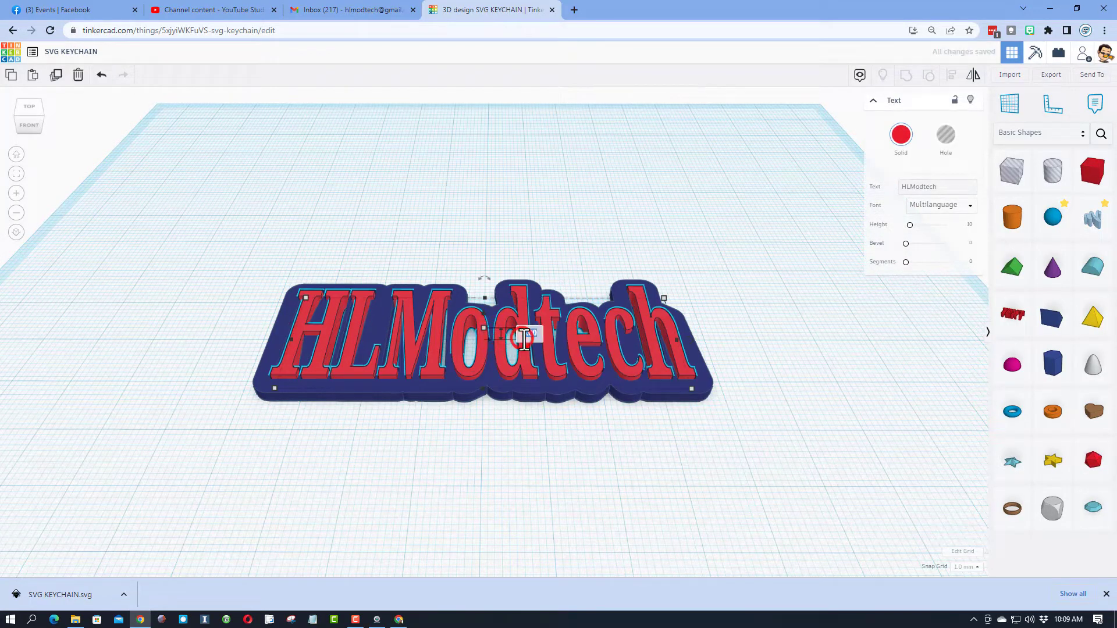
{"action": "type", "text": "50"}
{"action": "key", "text": "Return"}
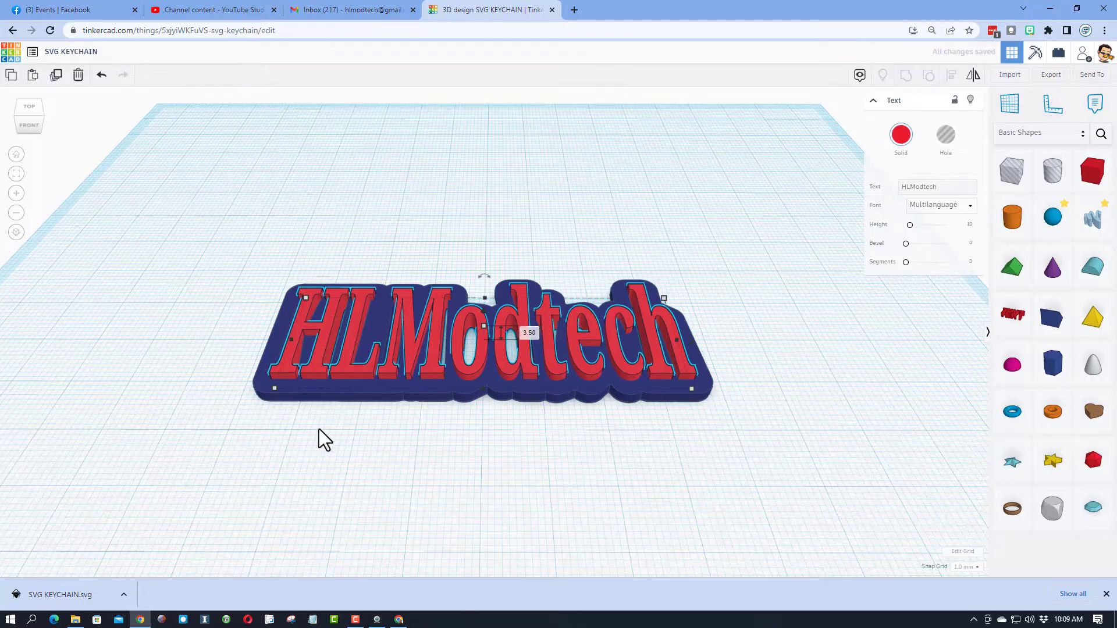
{"action": "right_click_drag", "start_coordinate": [319, 429], "coordinate": [375, 420]}
{"action": "left_click", "coordinate": [445, 472]}
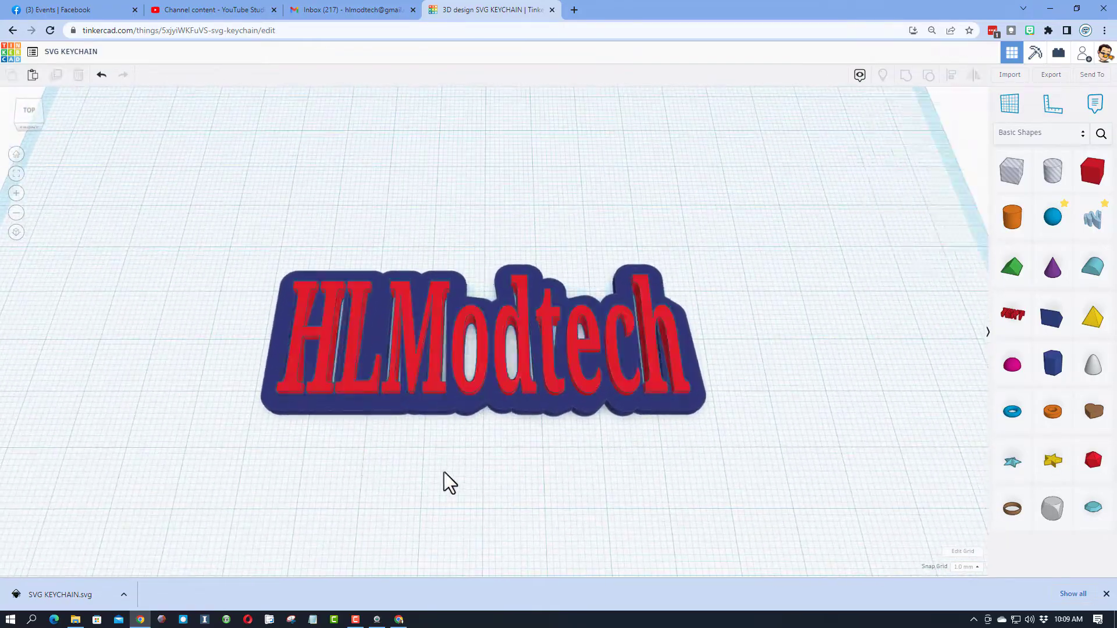
Add a solid box in front of the keychain and set its height to 2 mm.
{"action": "right_click_drag", "start_coordinate": [444, 472], "coordinate": [444, 449]}
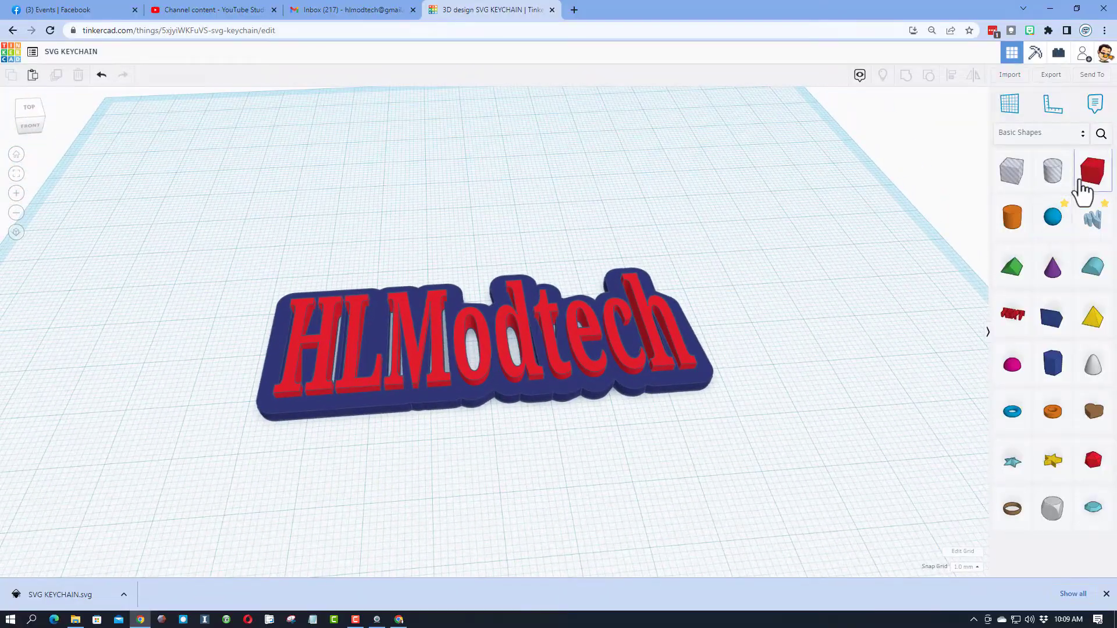
{"action": "left_click_drag", "start_coordinate": [1083, 192], "coordinate": [403, 487]}
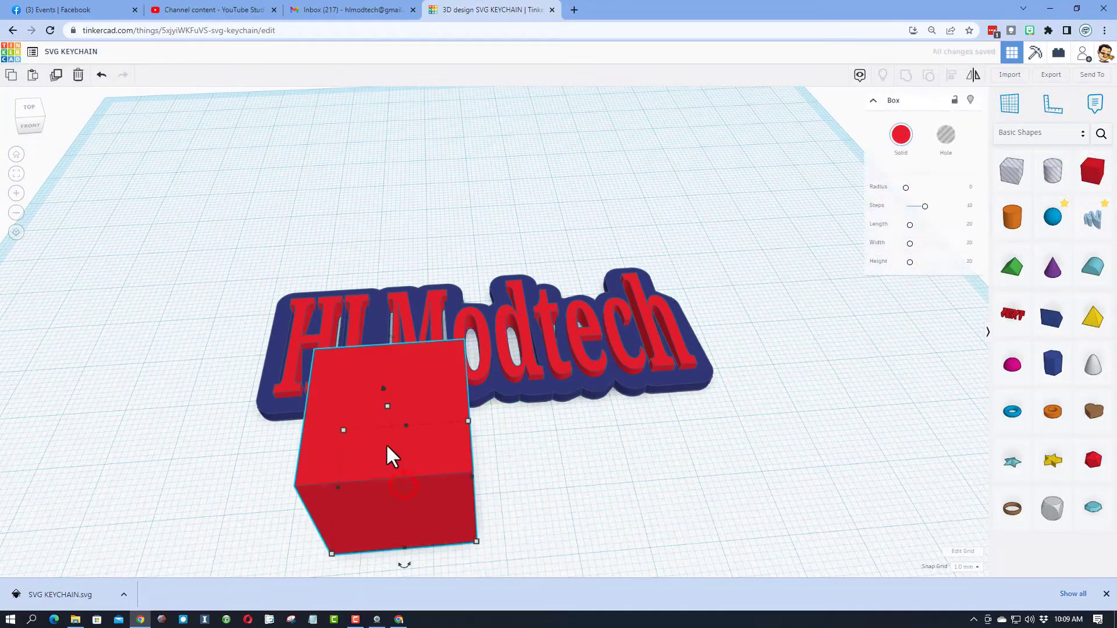
{"action": "left_click", "coordinate": [386, 406]}
{"action": "type", "text": "2"}
{"action": "key", "text": "Return"}
Move the flat box under the letters HLM and stretch it to fill that part of the outline, about 23 mm deep.
{"action": "left_click_drag", "start_coordinate": [422, 457], "coordinate": [317, 357]}
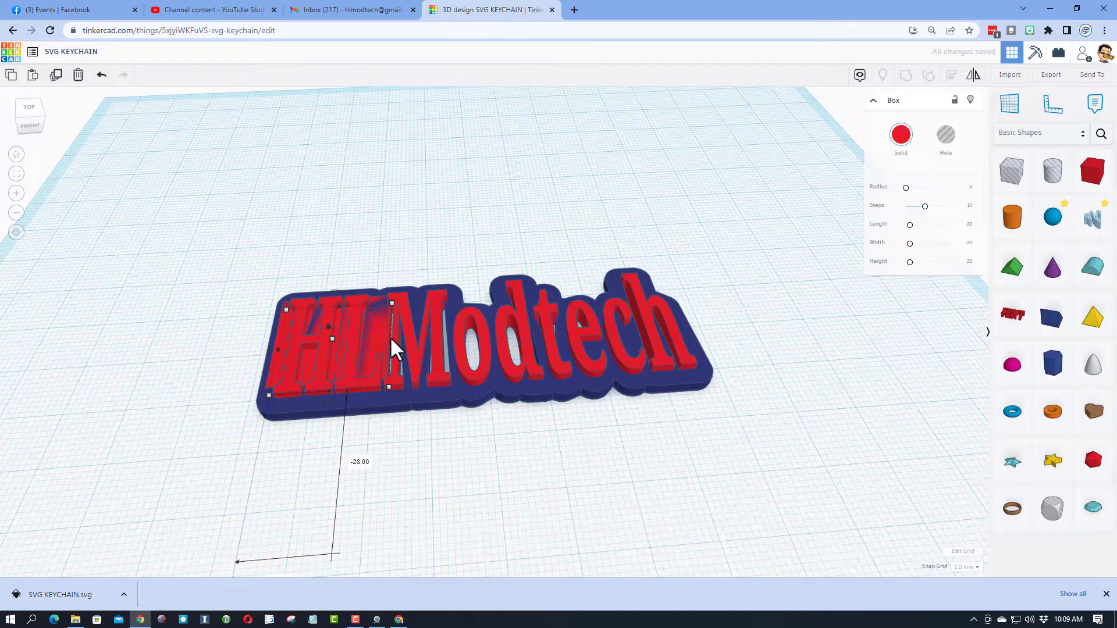
{"action": "left_click_drag", "start_coordinate": [389, 337], "coordinate": [454, 344]}
{"action": "right_click_drag", "start_coordinate": [498, 267], "coordinate": [371, 449]}
{"action": "left_click_drag", "start_coordinate": [369, 384], "coordinate": [371, 400]}
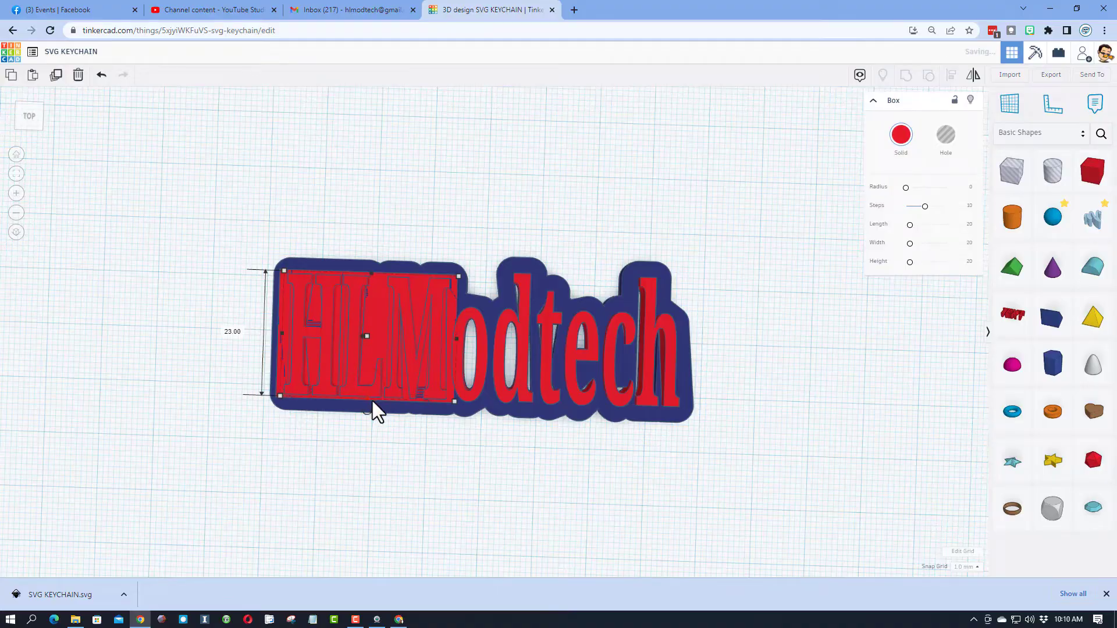
{"action": "left_click", "coordinate": [391, 437]}
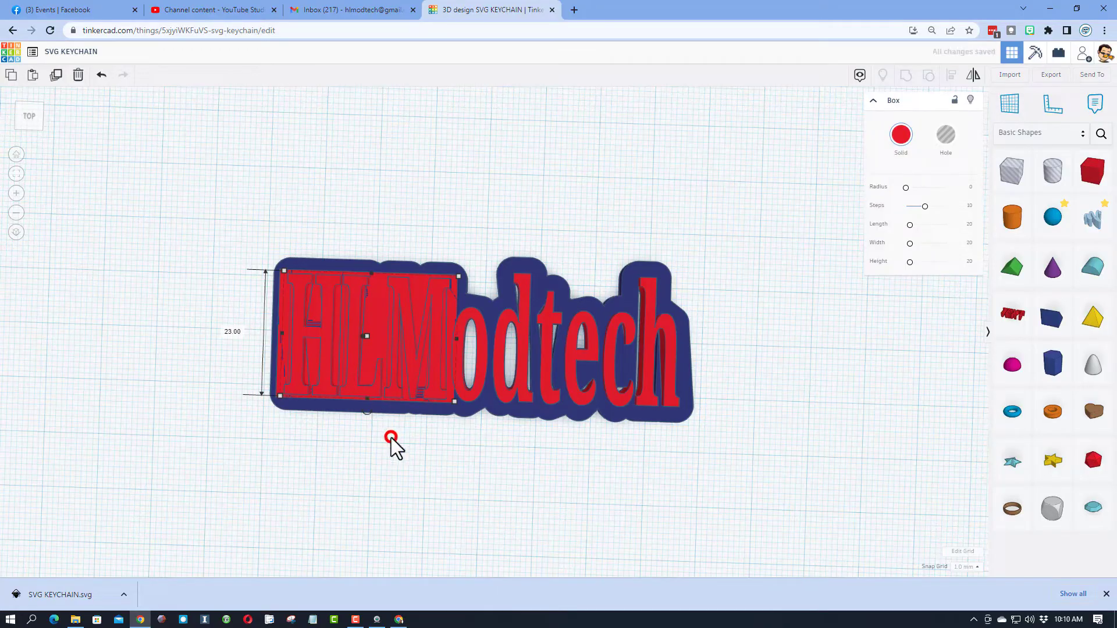
Duplicate the filler box and shift the copy sideways under the lowercase letters after HLM.
{"action": "left_click", "coordinate": [334, 336]}
{"action": "key", "text": "ctrl+d"}
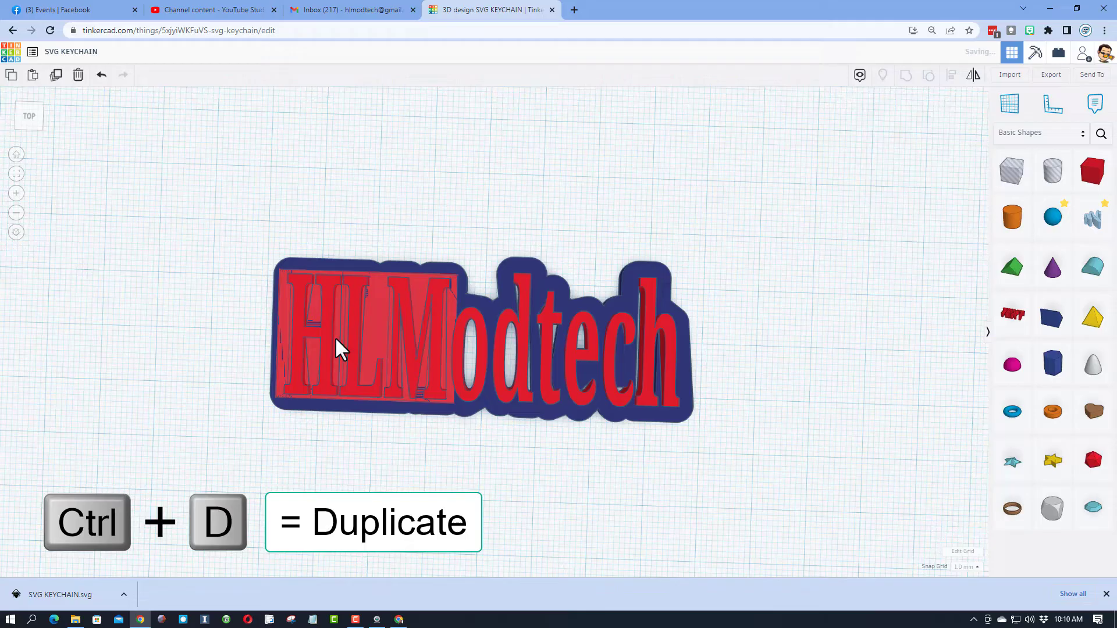
{"action": "key", "text": "Right"}
{"action": "key", "text": "Right"}
{"action": "key", "text": "Right"}
{"action": "key", "text": "Right"}
{"action": "key", "text": "Right"}
{"action": "key", "text": "Right"}
{"action": "key", "text": "shift+Right"}
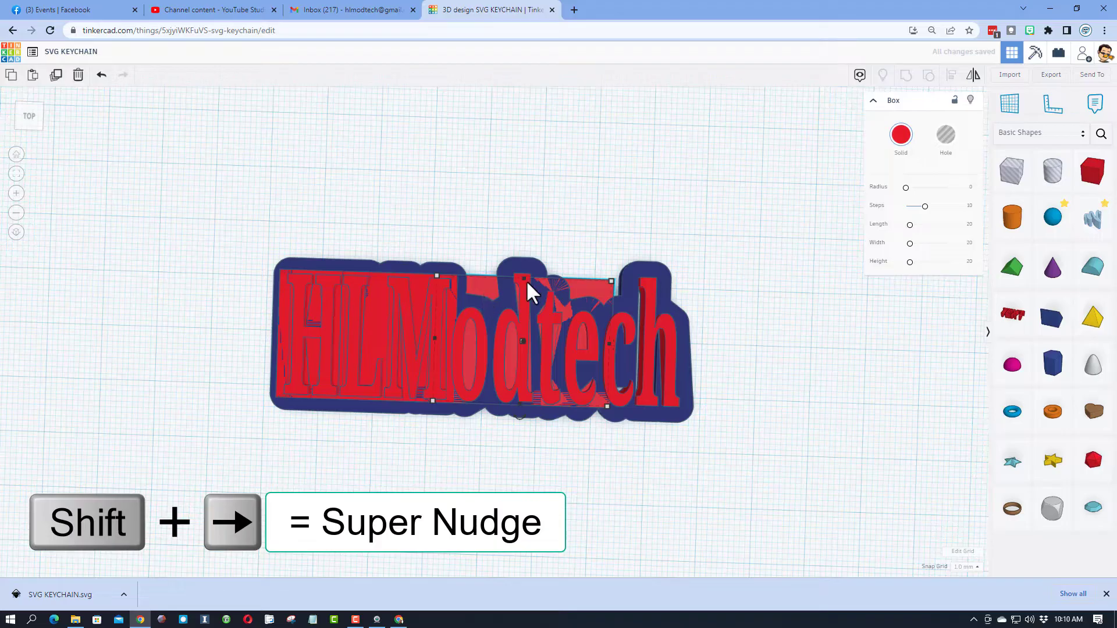
Resize the second filler box to about 17 mm deep and 44 mm long so it spans the letters odtech.
{"action": "left_click_drag", "start_coordinate": [526, 281], "coordinate": [517, 310]}
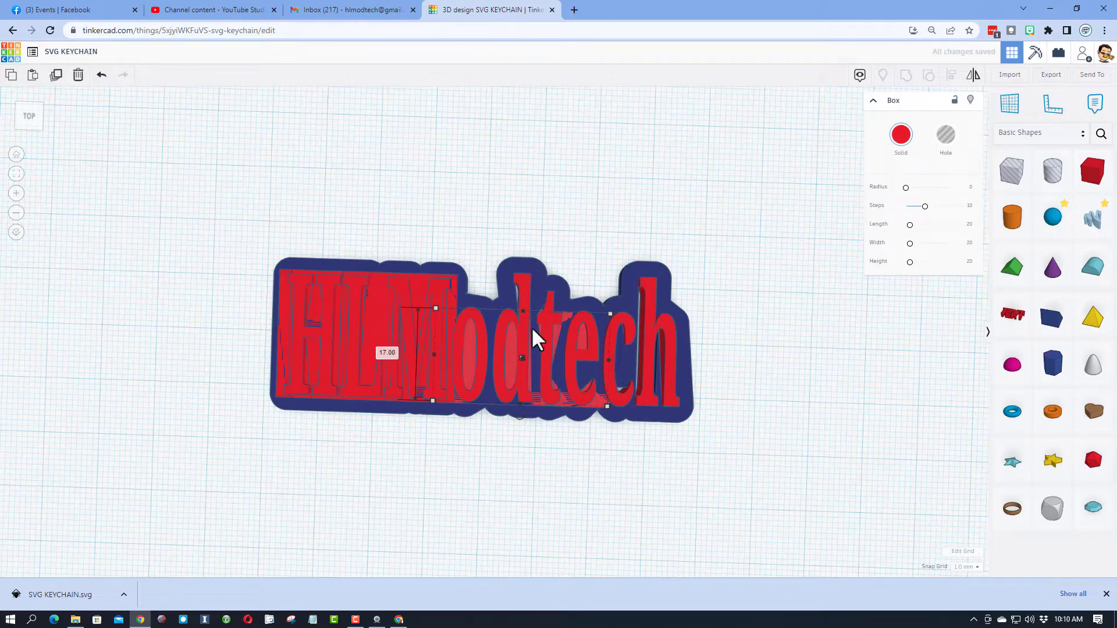
{"action": "left_click", "coordinate": [620, 243]}
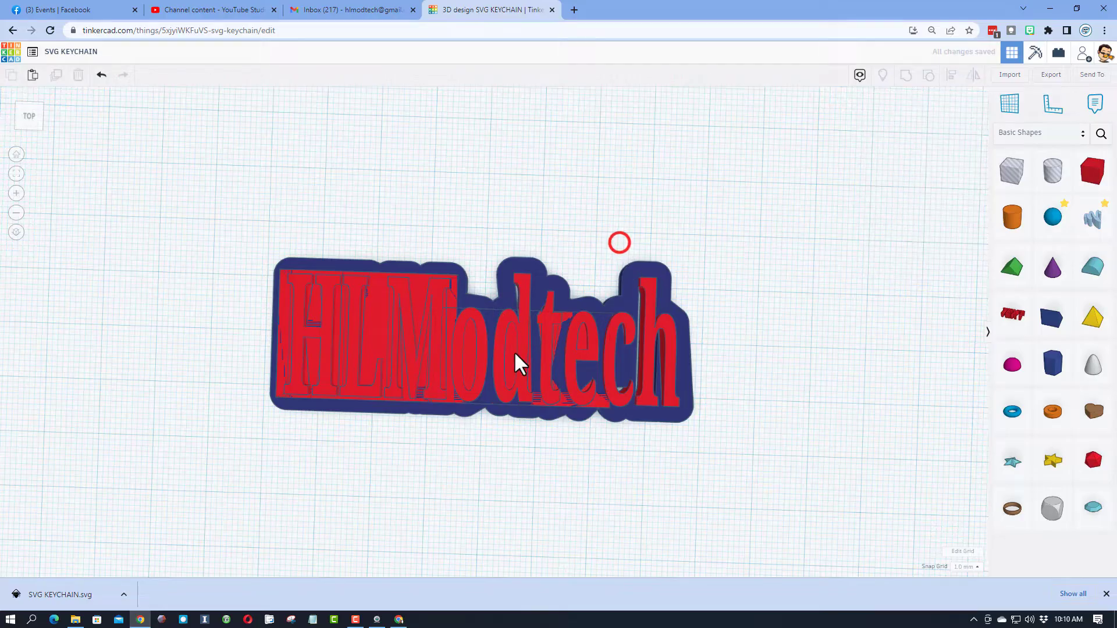
{"action": "left_click", "coordinate": [515, 363]}
{"action": "left_click_drag", "start_coordinate": [609, 360], "coordinate": [674, 368]}
{"action": "scroll", "coordinate": [736, 401], "scroll_direction": "up", "scroll_amount": 3}
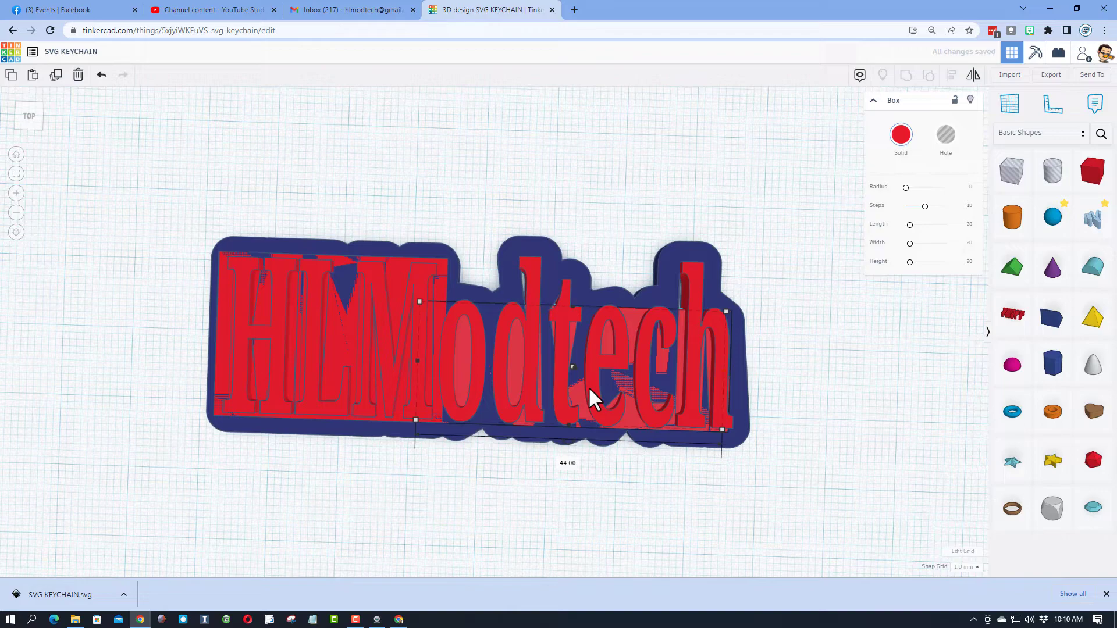
Duplicate the long filler box, move the copy toward the back, and shrink it to fit behind the d's upper stem.
{"action": "right_click_drag", "start_coordinate": [617, 369], "coordinate": [492, 209]}
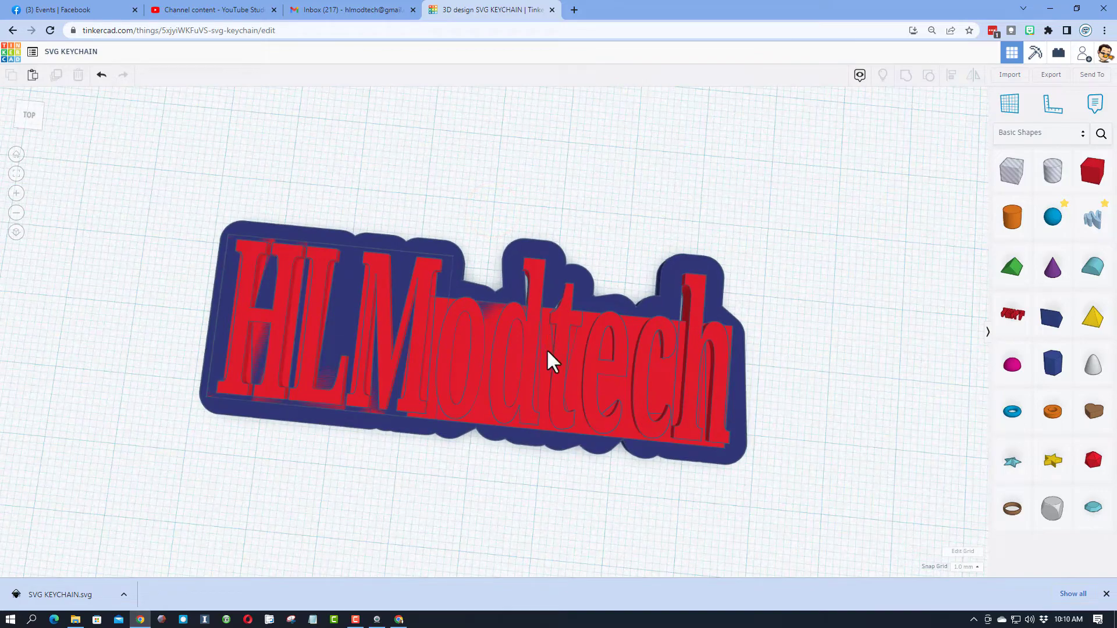
{"action": "left_click", "coordinate": [464, 366]}
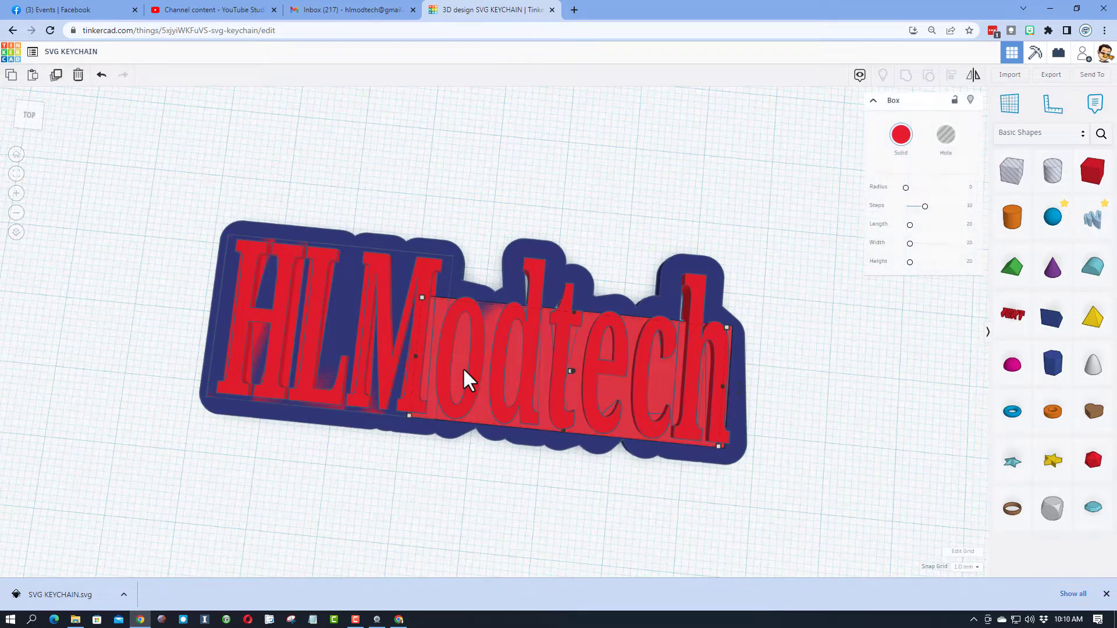
{"action": "key", "text": "shift+Up"}
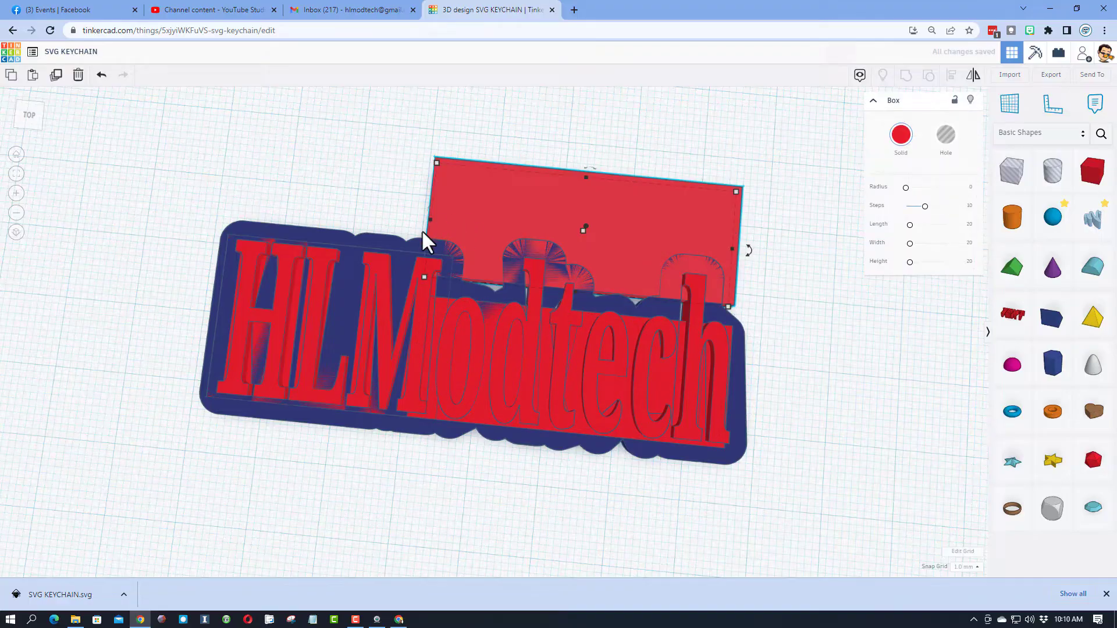
{"action": "left_click_drag", "start_coordinate": [427, 222], "coordinate": [523, 284]}
{"action": "key", "text": "Escape"}
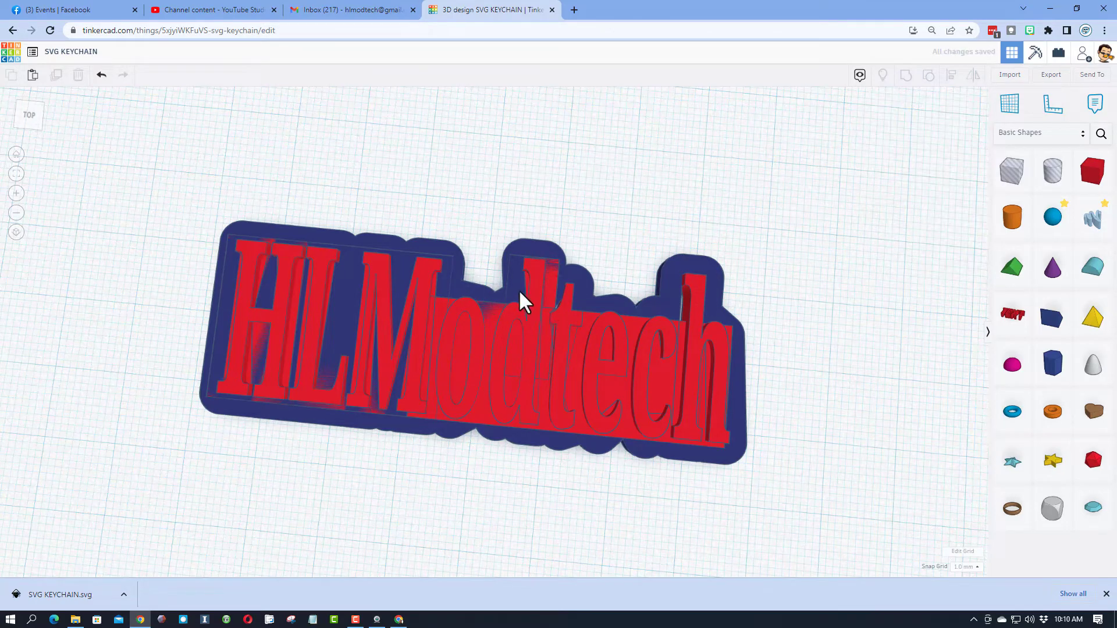
Duplicate the small box behind the d and shift the copy sideways behind the h's upper stem.
{"action": "left_click", "coordinate": [525, 278]}
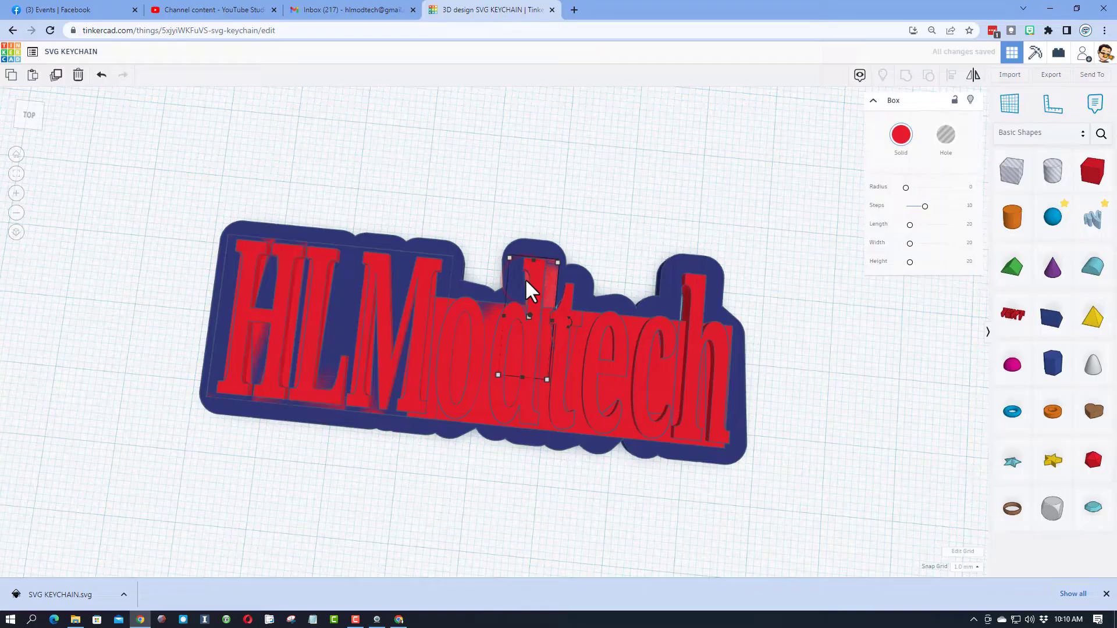
{"action": "key", "text": "ctrl+d"}
{"action": "key", "text": "shift+Right"}
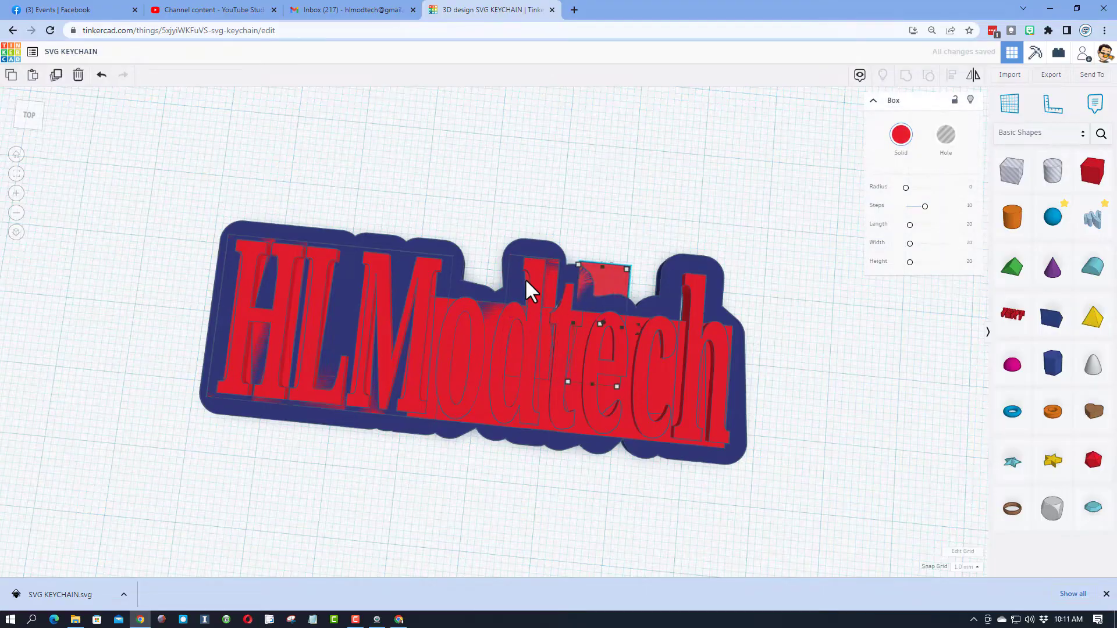
{"action": "key", "text": "shift+Right"}
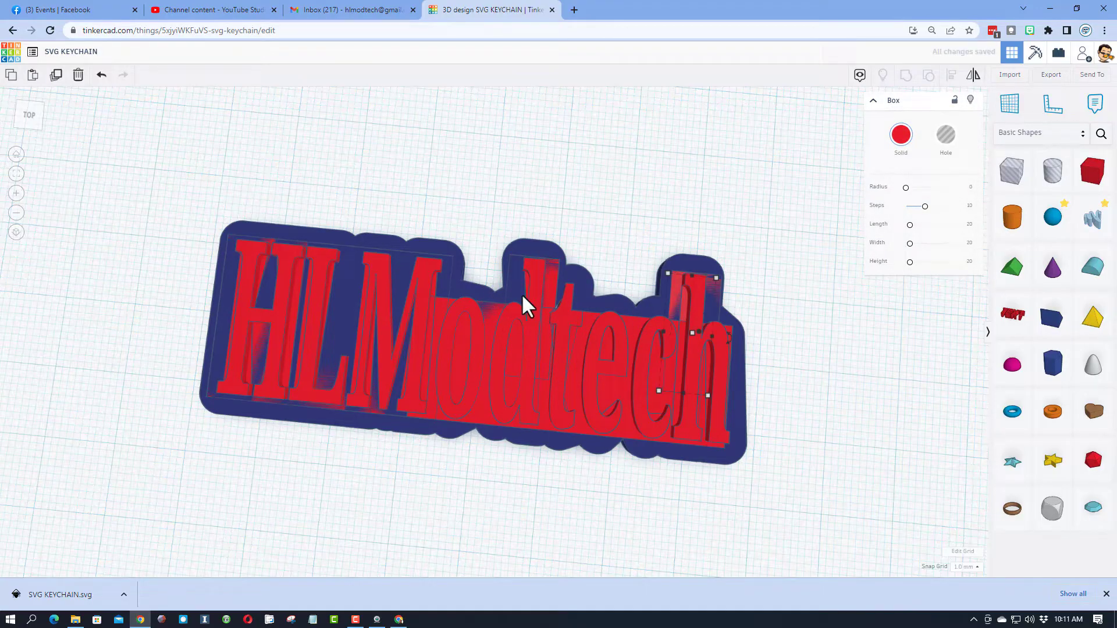
Resize the small box behind the d to 9 mm wide and nudge it to fill the gaps behind d and t.
{"action": "left_click", "coordinate": [526, 285]}
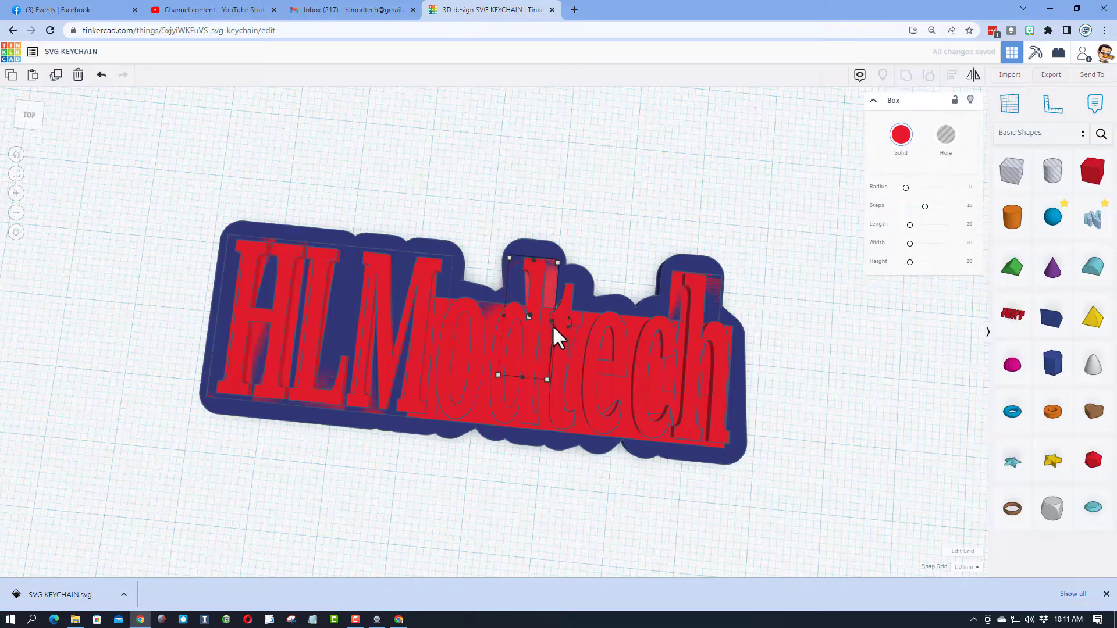
{"action": "left_click_drag", "start_coordinate": [549, 324], "coordinate": [567, 323]}
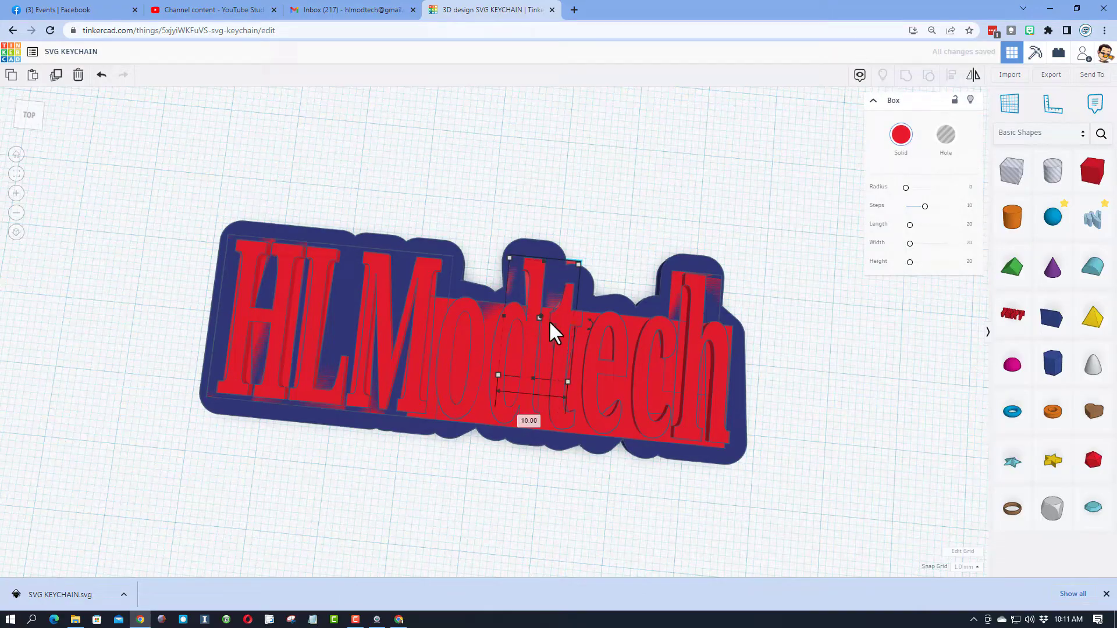
{"action": "key", "text": "Left"}
{"action": "key", "text": "Down"}
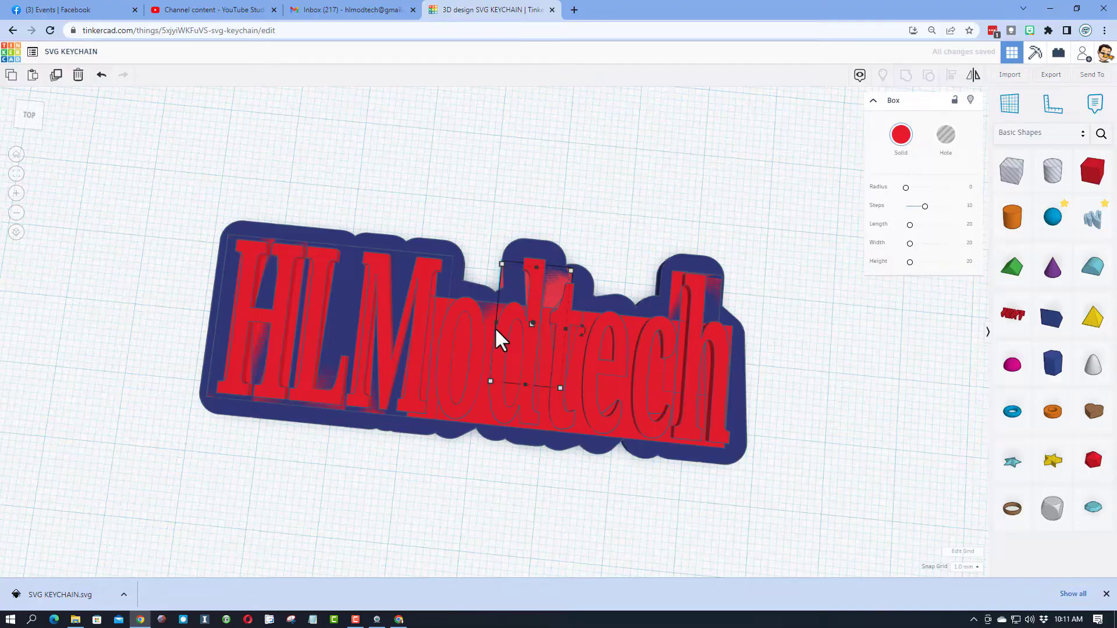
{"action": "left_click_drag", "start_coordinate": [496, 321], "coordinate": [503, 321]}
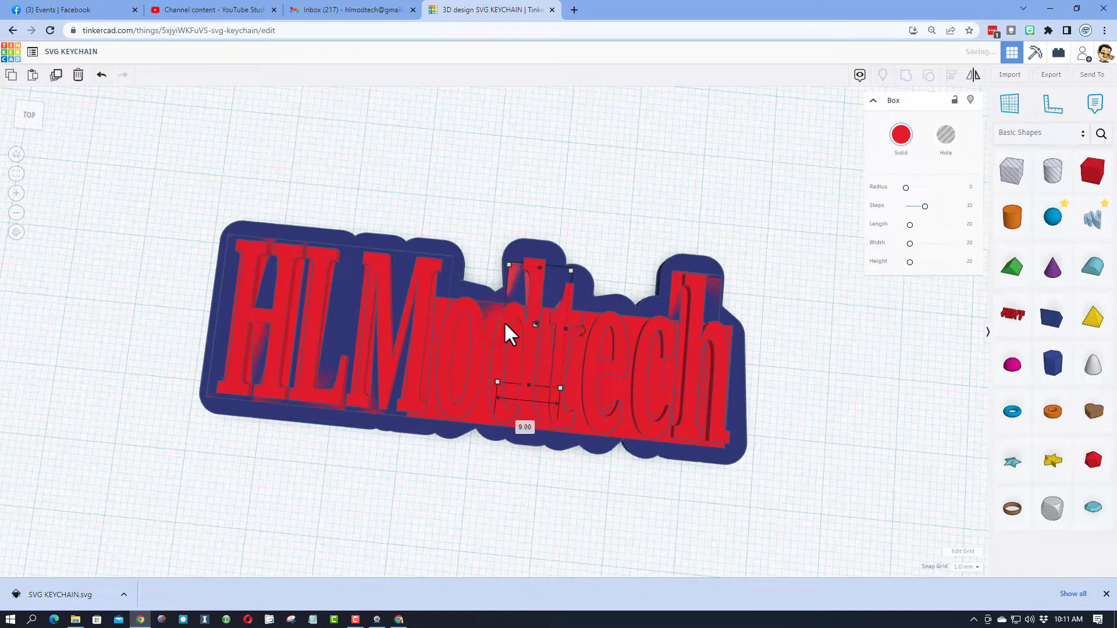
{"action": "left_click", "coordinate": [491, 223]}
Hide the HLModtech text and group the outline shape with all the filler boxes into one solid base.
{"action": "left_click", "coordinate": [376, 267]}
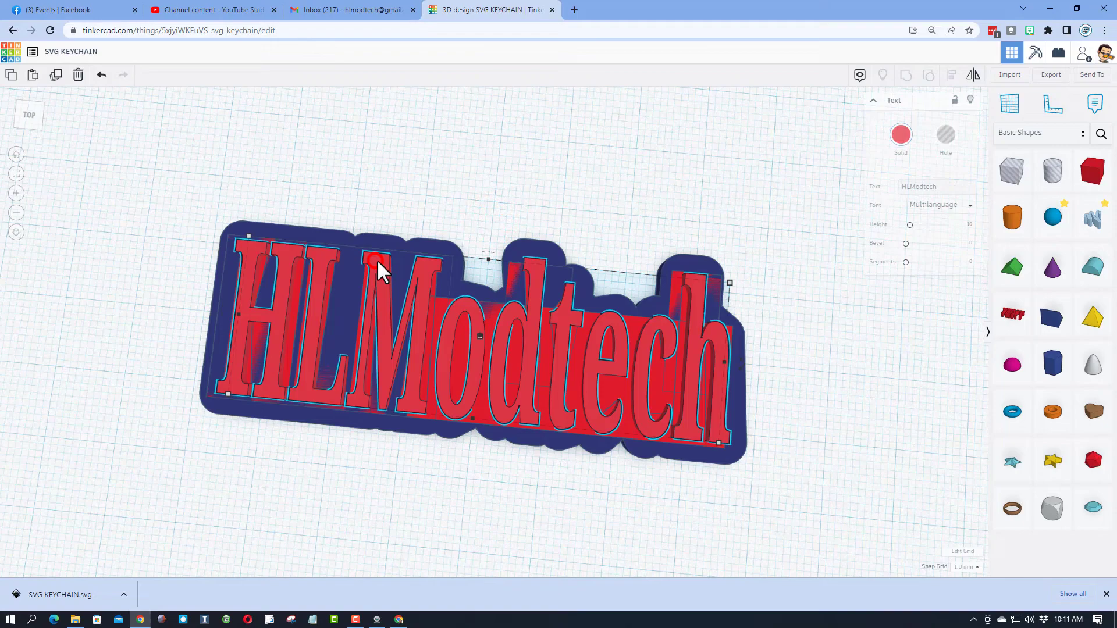
{"action": "left_click", "coordinate": [970, 102]}
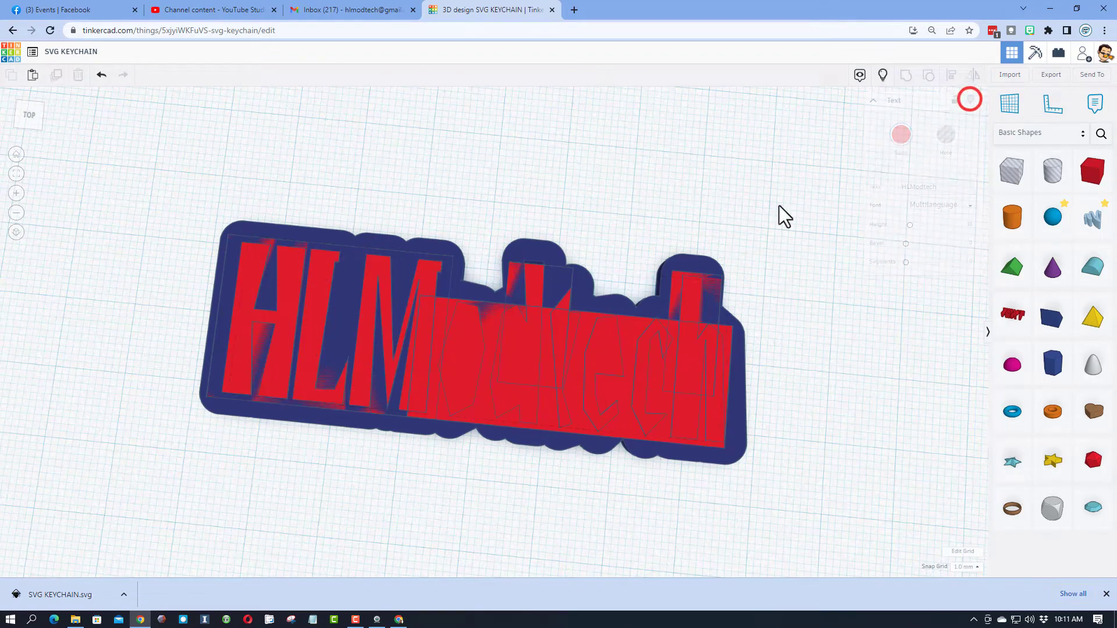
{"action": "left_click_drag", "start_coordinate": [112, 172], "coordinate": [820, 527]}
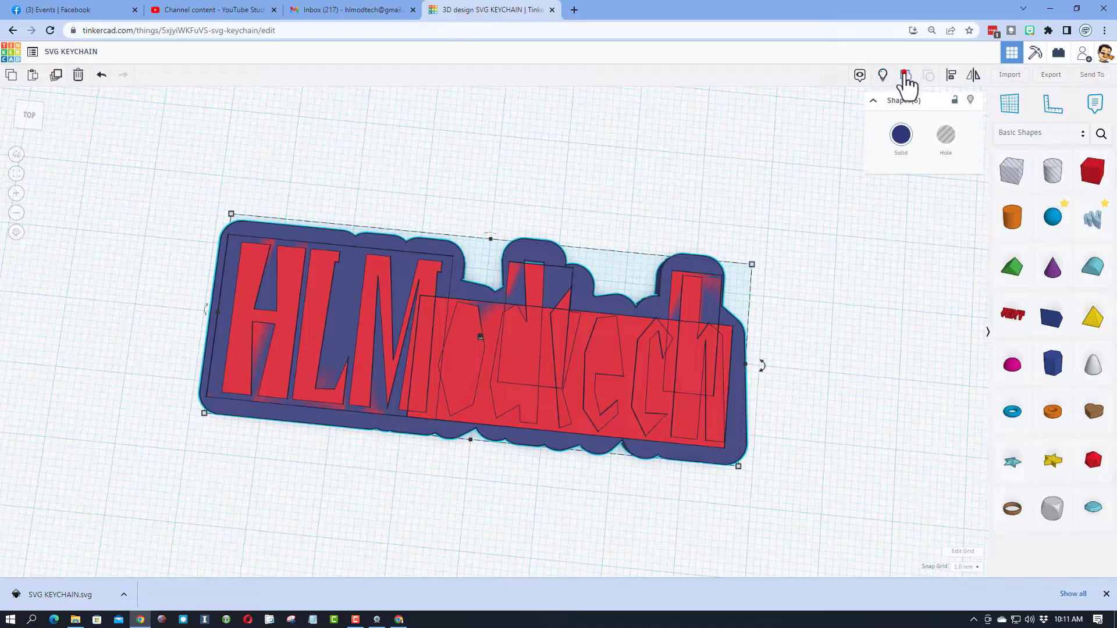
{"action": "left_click", "coordinate": [905, 76]}
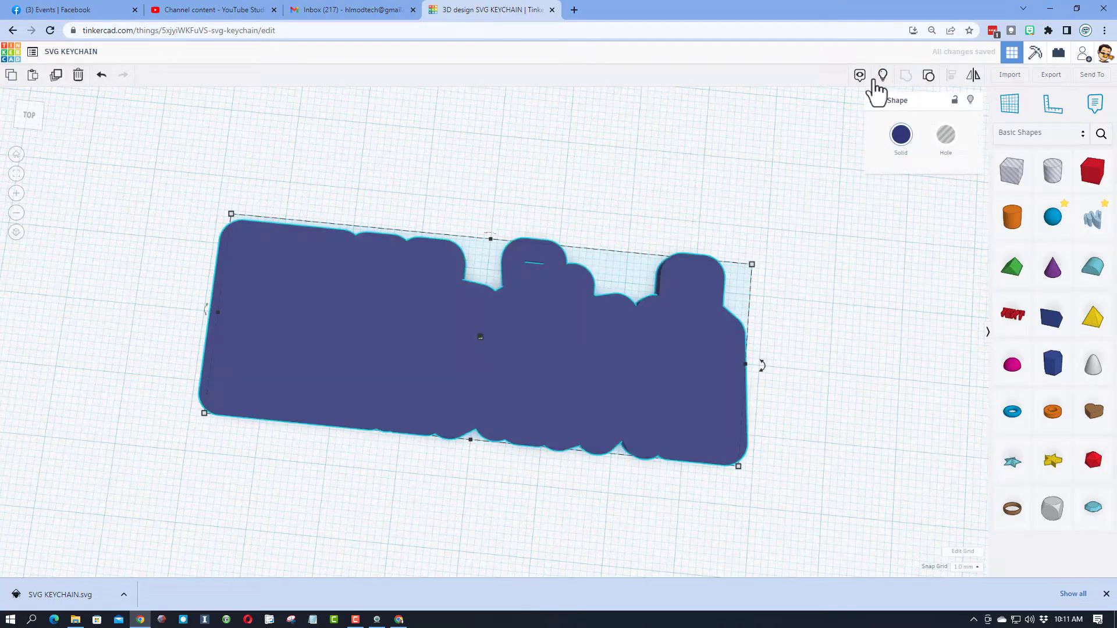
Show the hidden HLModtech text again on top of the solid blue base.
{"action": "left_click", "coordinate": [883, 75]}
{"action": "right_click_drag", "start_coordinate": [663, 192], "coordinate": [564, 227]}
{"action": "left_click", "coordinate": [429, 266]}
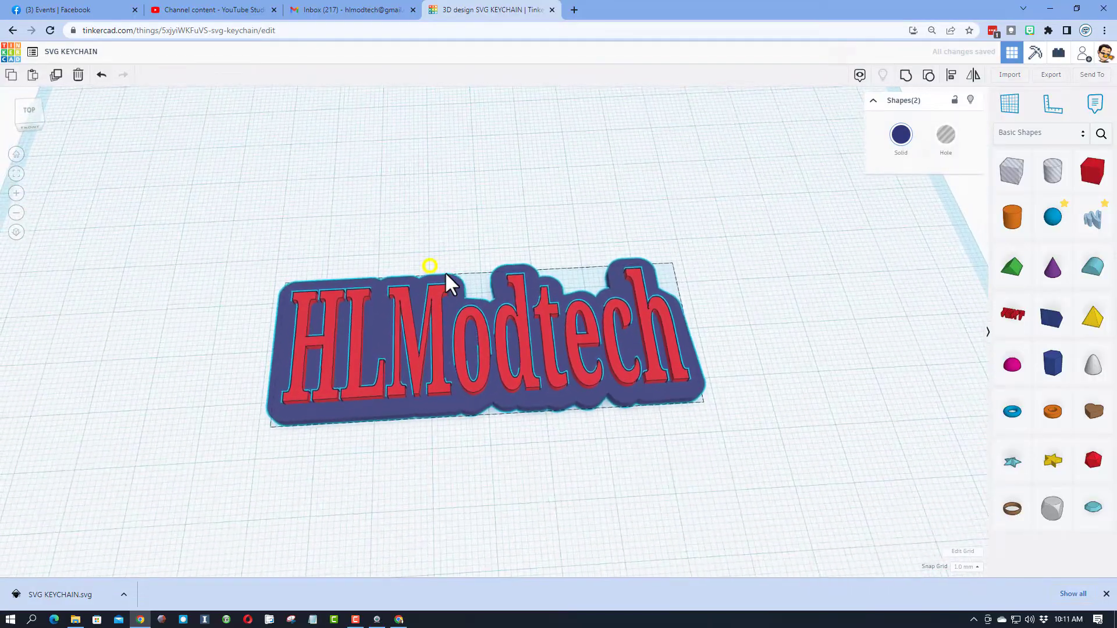
{"action": "key", "text": "Escape"}
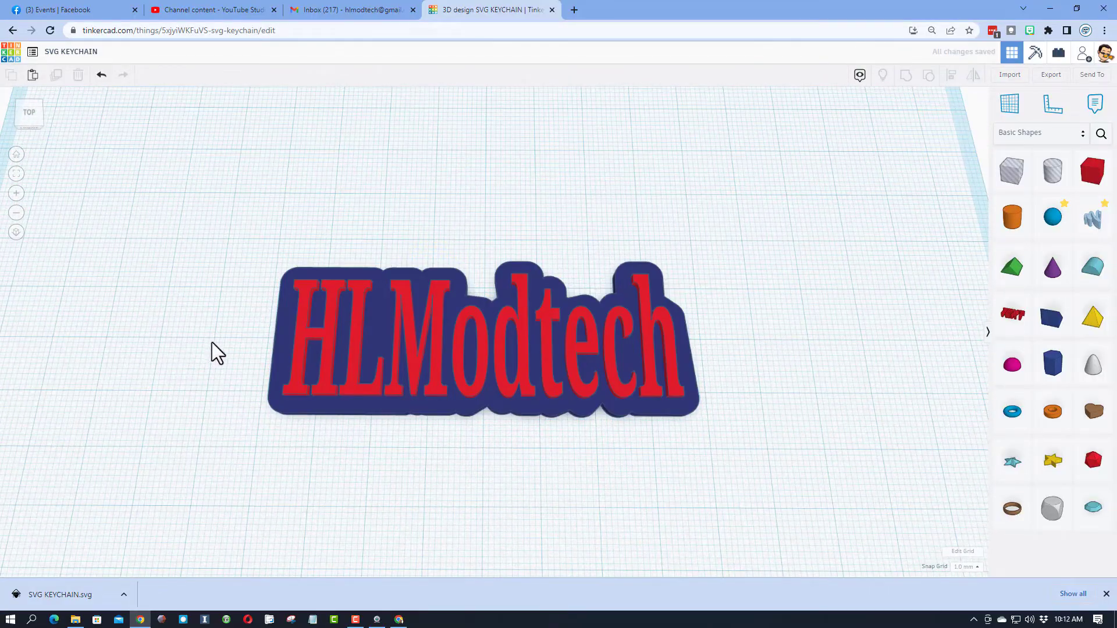
Add a tube beside the H end of the base with radius 5, wall thickness 2.5 and 64 sides.
{"action": "left_click_drag", "start_coordinate": [1052, 411], "coordinate": [251, 343]}
{"action": "left_click", "coordinate": [908, 188]}
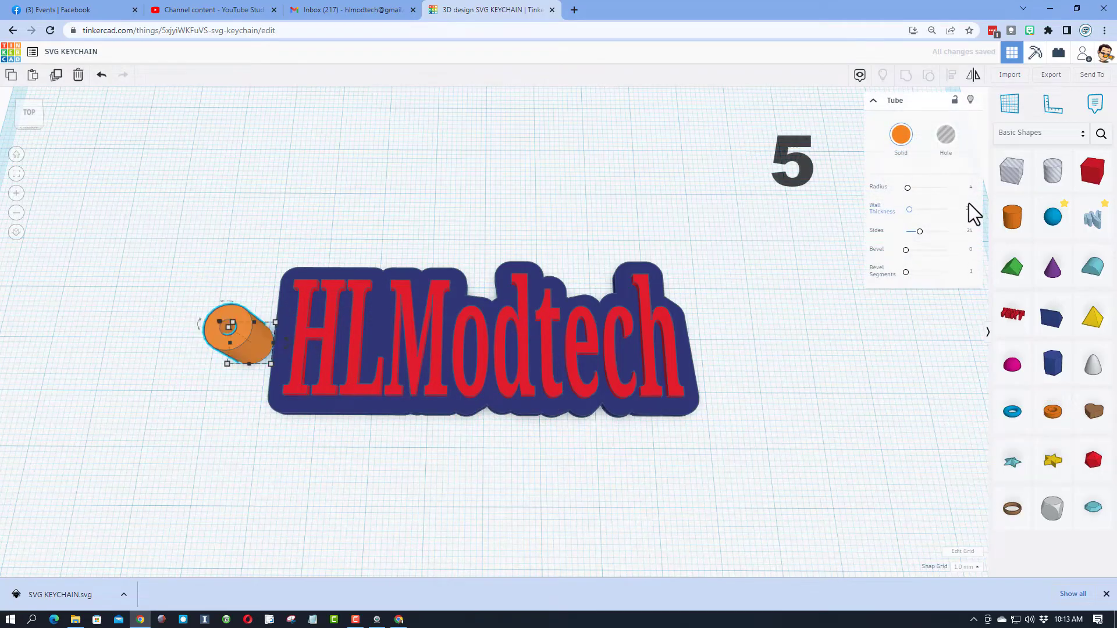
{"action": "left_click", "coordinate": [970, 184]}
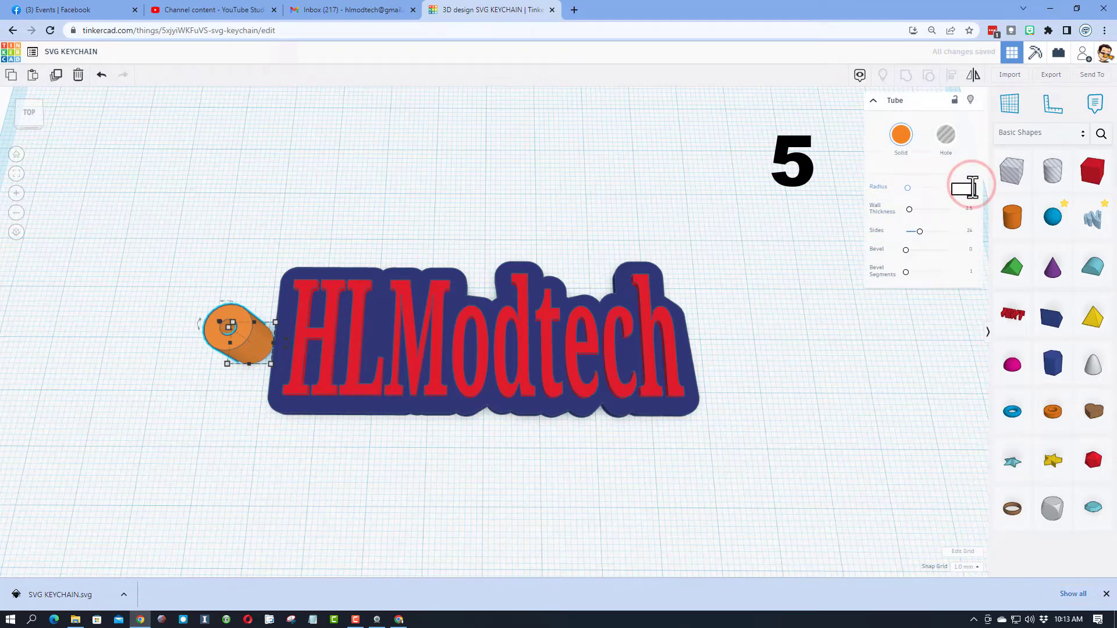
{"action": "type", "text": "5"}
{"action": "key", "text": "Tab"}
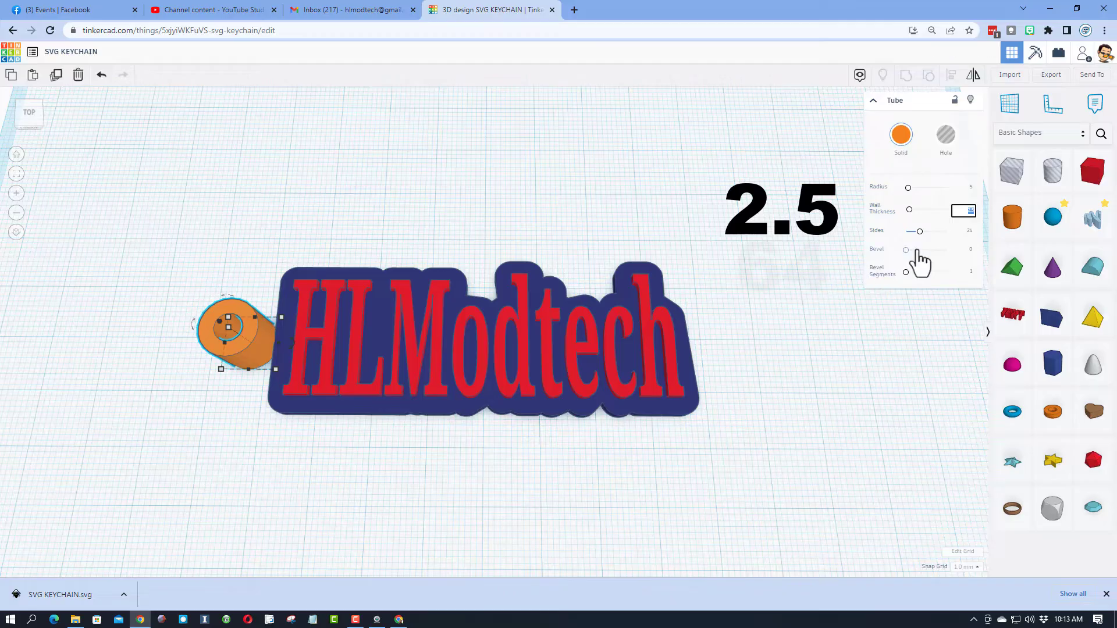
{"action": "type", "text": "2.5"}
{"action": "left_click_drag", "start_coordinate": [919, 231], "coordinate": [957, 241]}
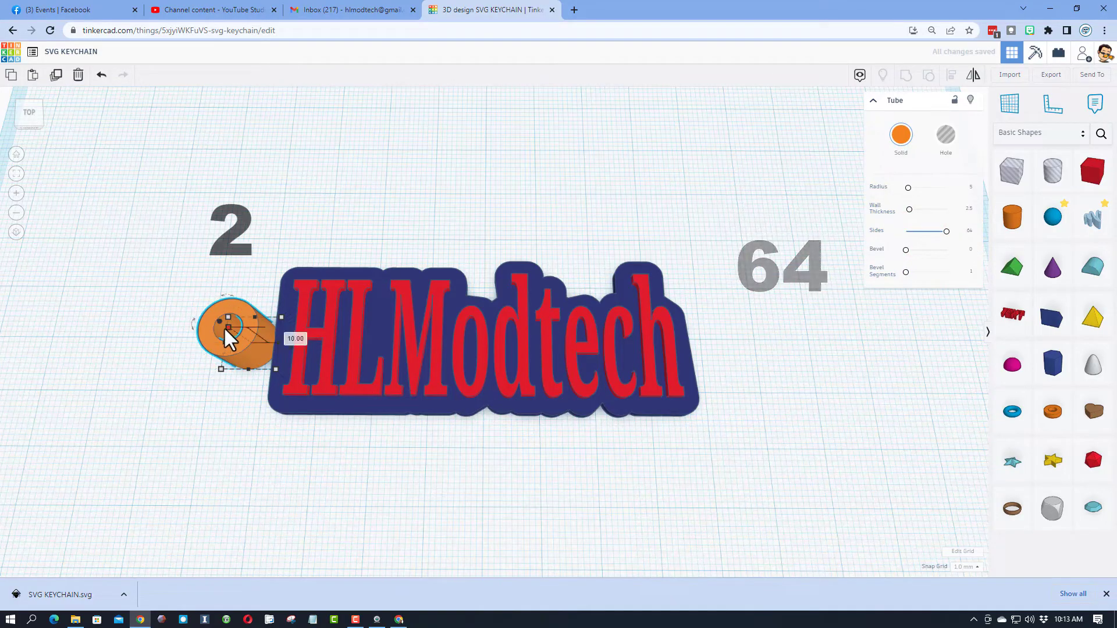
Set the tube's height to 2 mm to make a flat keyring loop.
{"action": "left_click", "coordinate": [287, 335]}
{"action": "key", "text": "Return"}
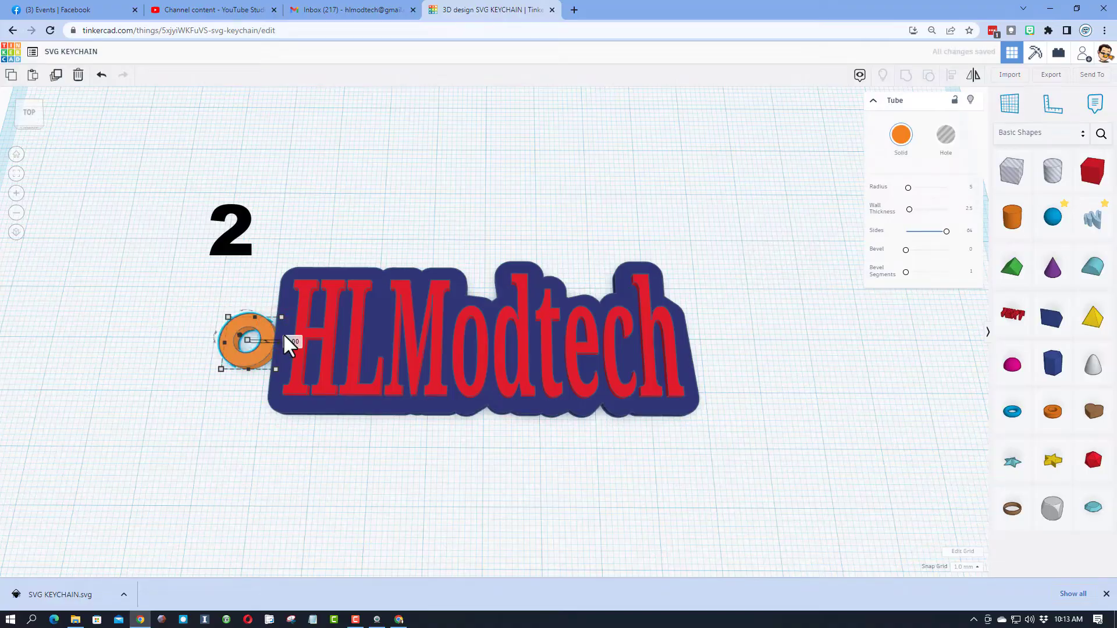
{"action": "left_click", "coordinate": [224, 296]}
Align the tube to the front-to-back centre of the blue base, keeping the base in place.
{"action": "left_click_drag", "start_coordinate": [192, 284], "coordinate": [277, 414]}
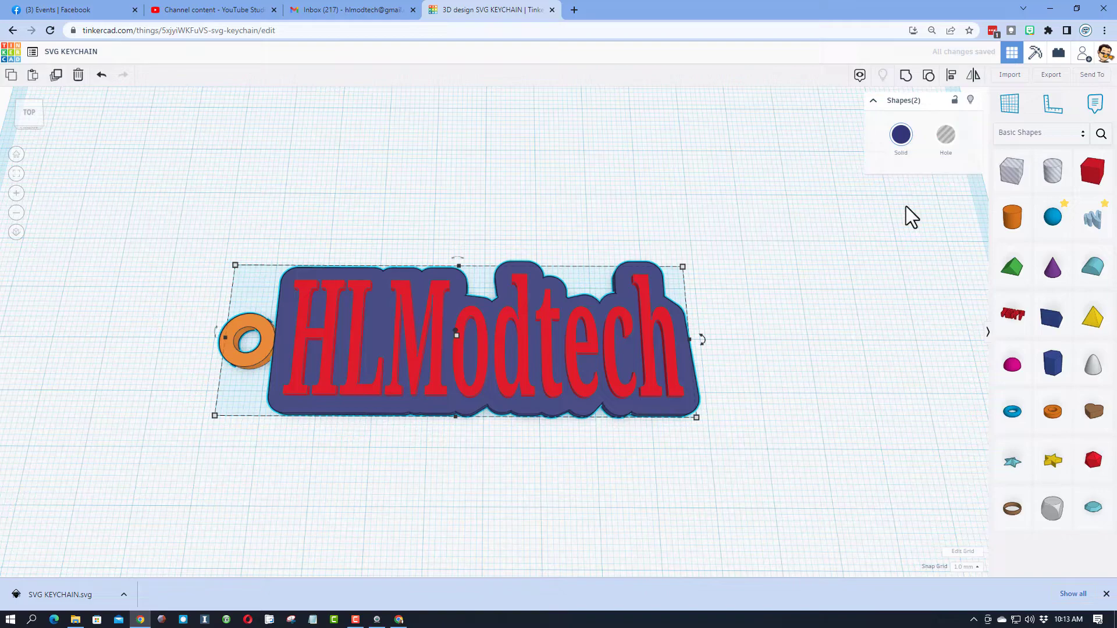
{"action": "left_click", "coordinate": [951, 74]}
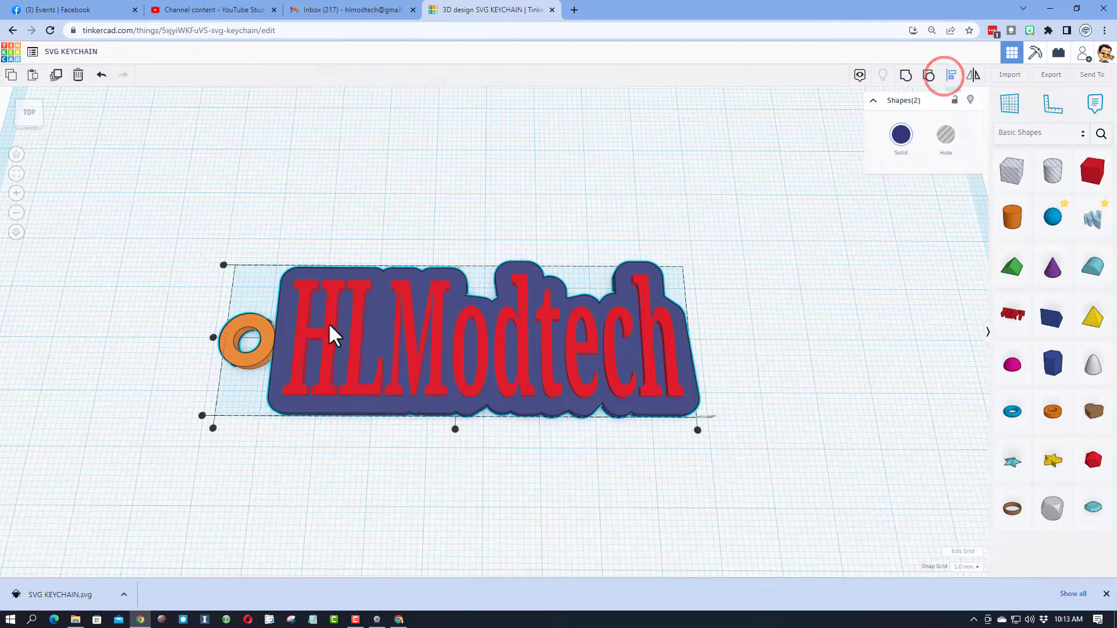
{"action": "left_click", "coordinate": [268, 337]}
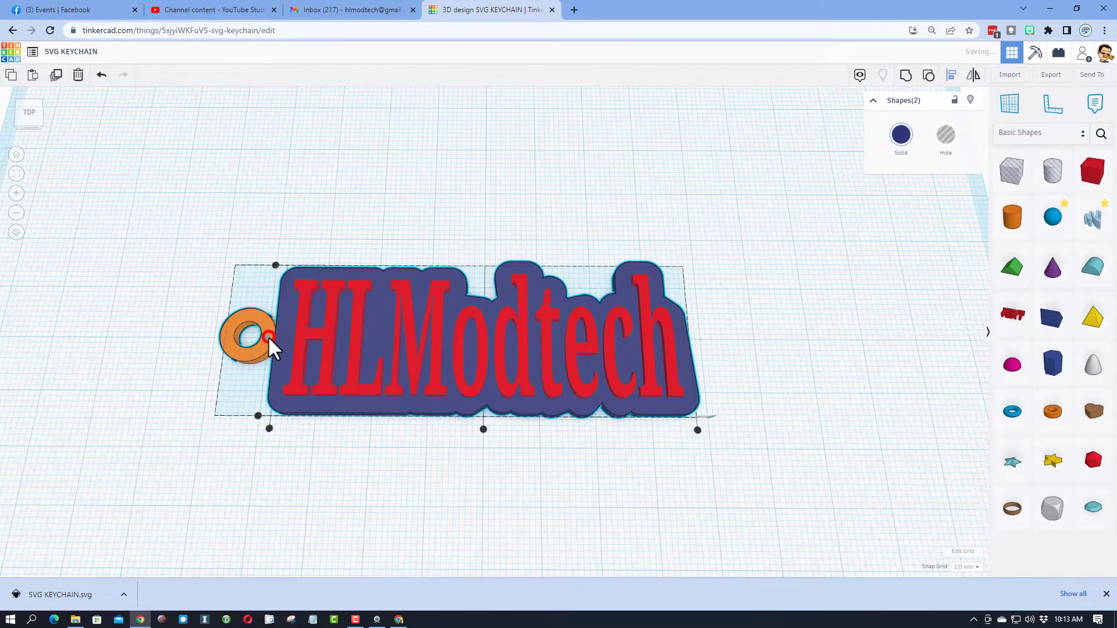
{"action": "left_click", "coordinate": [211, 398]}
Nudge the tube toward the H until it overlaps the base edge, and group the tube with the base.
{"action": "left_click", "coordinate": [244, 358]}
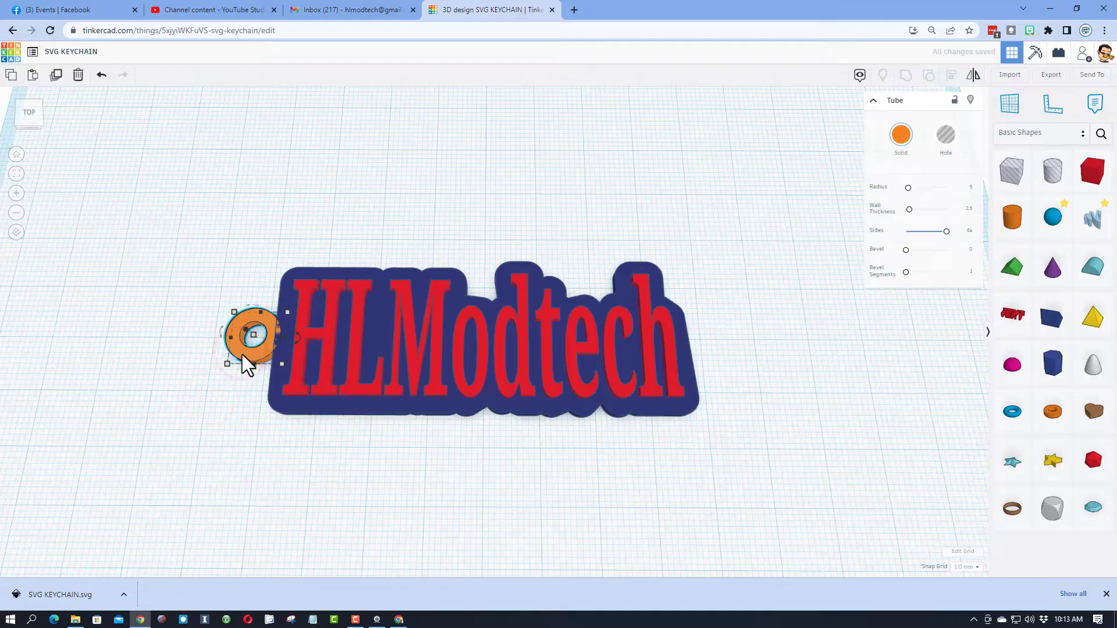
{"action": "left_click", "coordinate": [132, 297]}
{"action": "left_click_drag", "start_coordinate": [163, 303], "coordinate": [283, 352]}
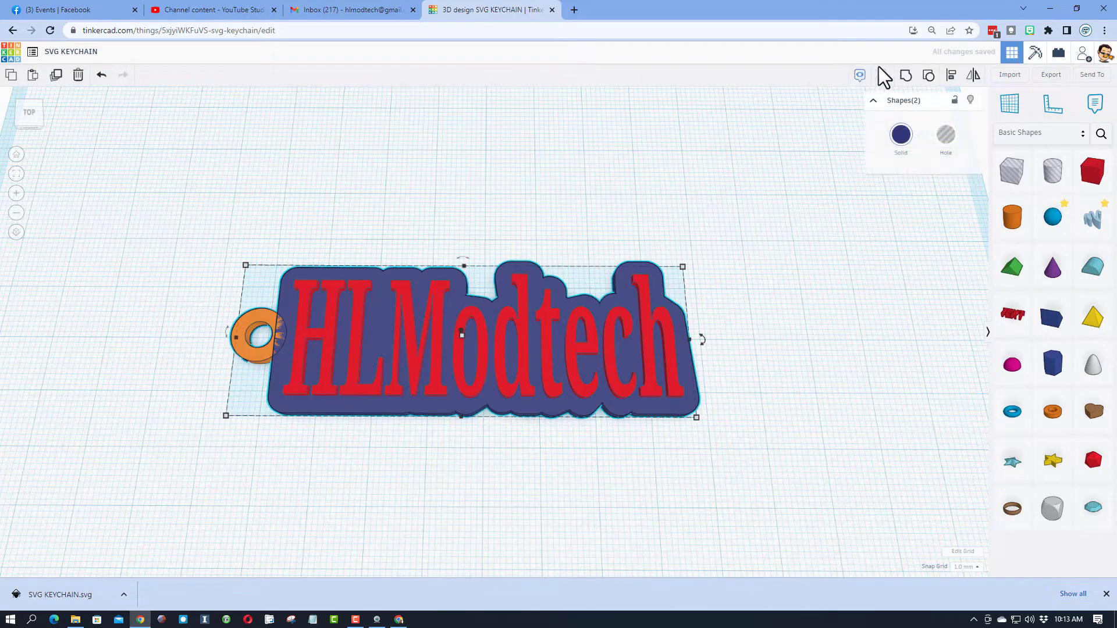
{"action": "left_click", "coordinate": [904, 79]}
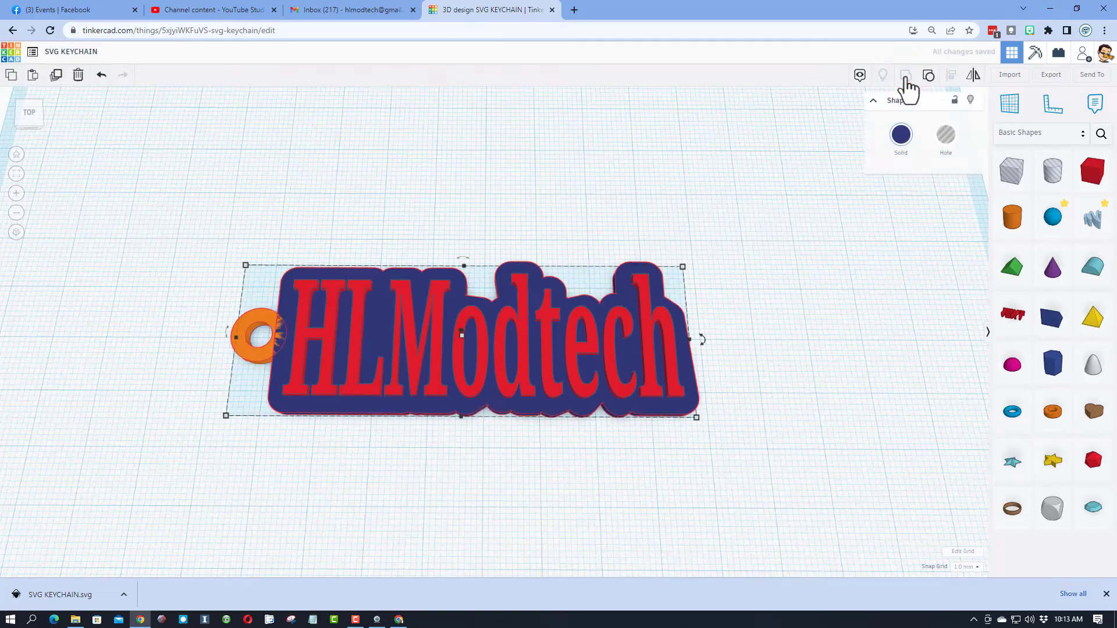
{"action": "key", "text": "ctrl+z"}
Edit the tube inside the group, set the snap grid to 0.25 mm, and fine-tune the tube's sideways overlap with the base.
{"action": "left_click", "coordinate": [263, 354]}
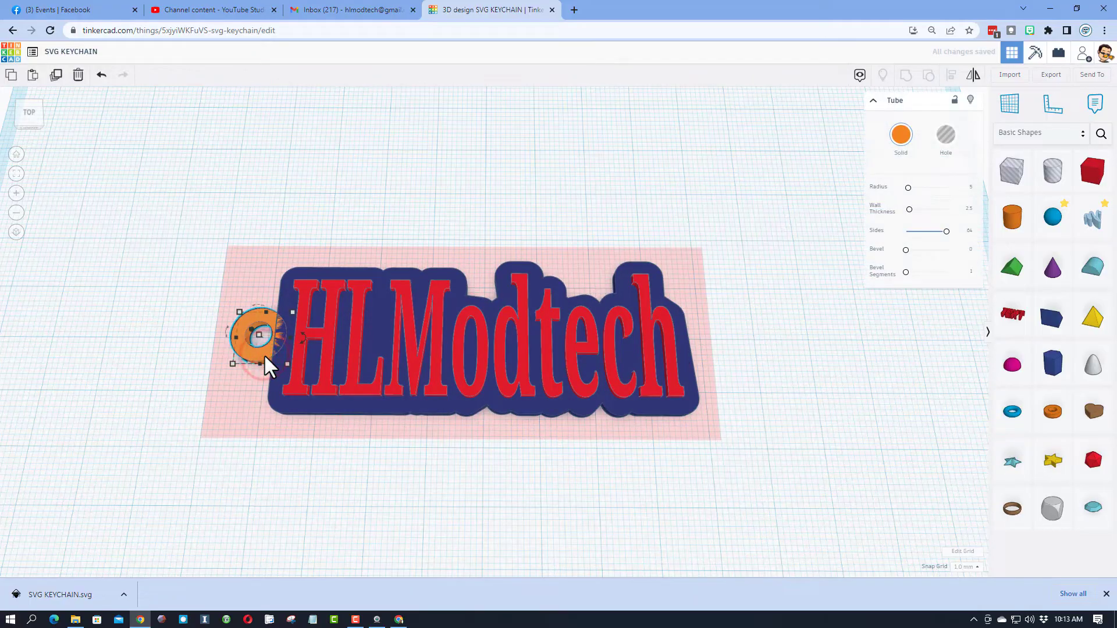
{"action": "key", "text": "Right"}
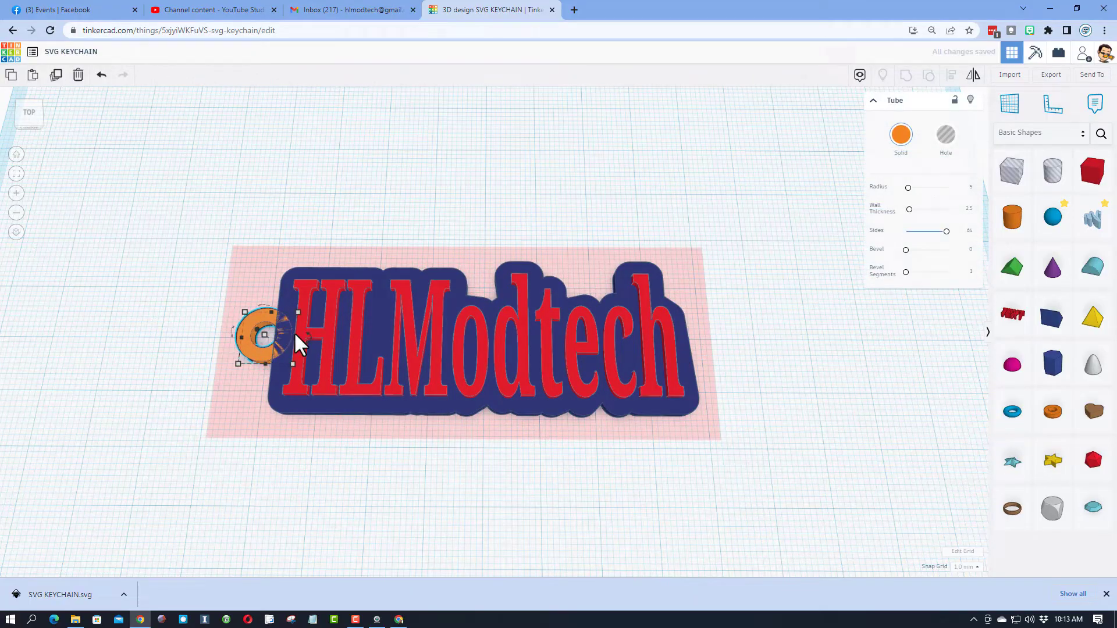
{"action": "left_click", "coordinate": [960, 567]}
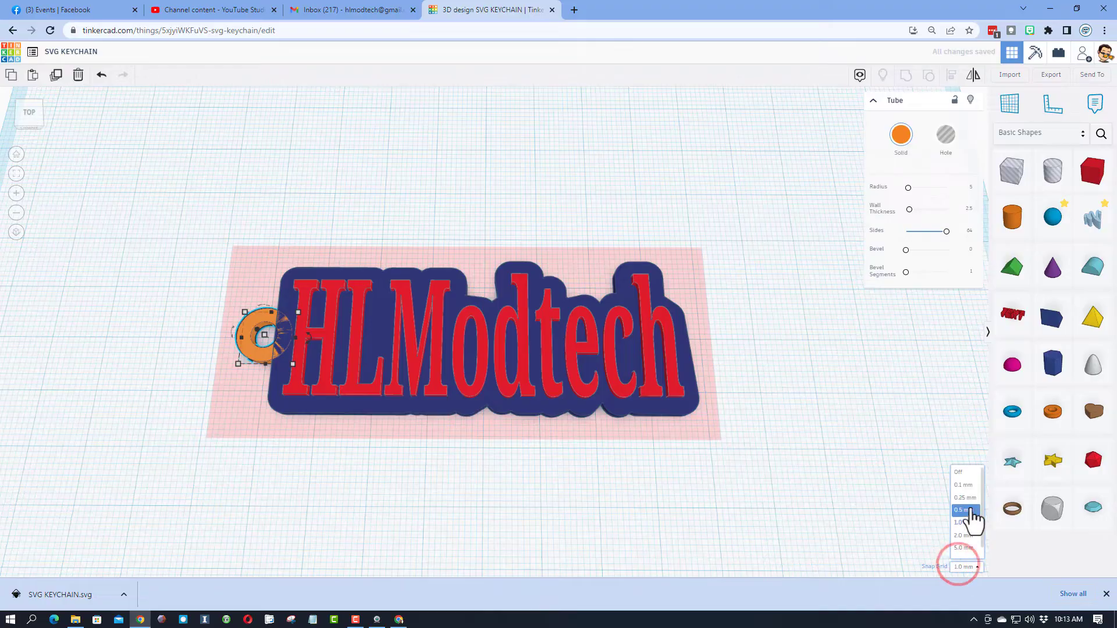
{"action": "left_click", "coordinate": [973, 512]}
{"action": "key", "text": "Left"}
{"action": "key", "text": "Left"}
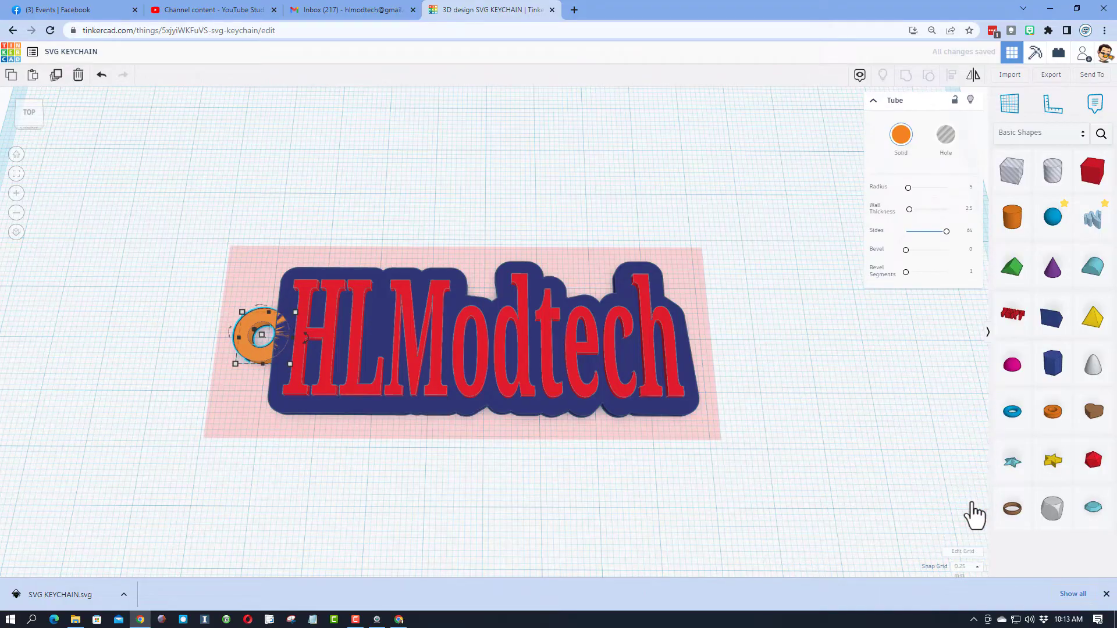
{"action": "left_click", "coordinate": [538, 168]}
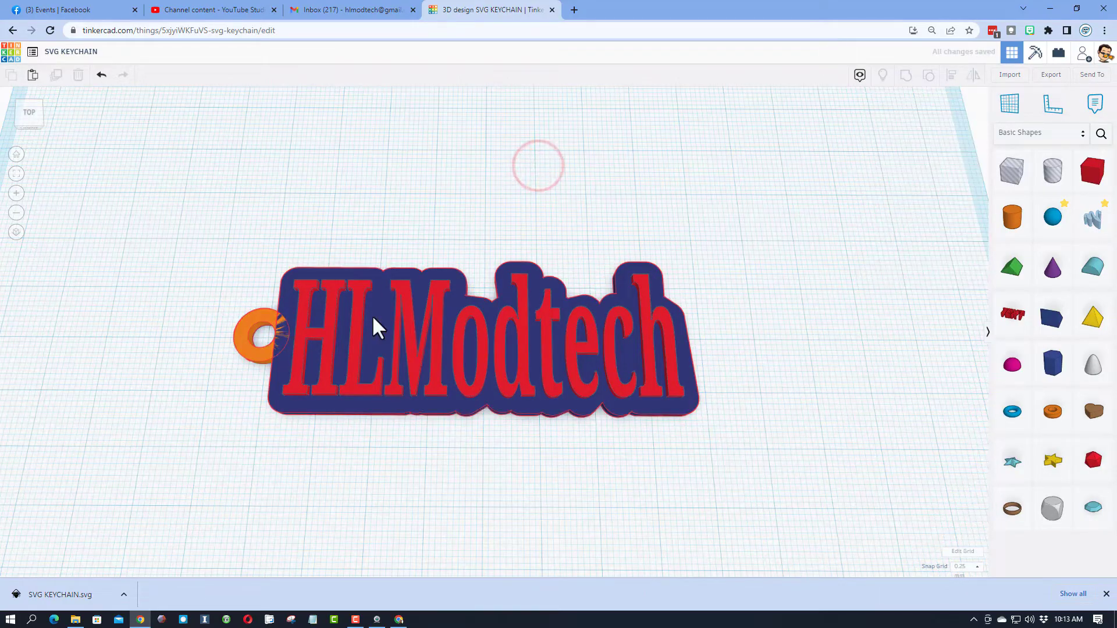
Export everything in the keychain design as an STL file for 3D printing.
{"action": "right_click_drag", "start_coordinate": [428, 509], "coordinate": [545, 486]}
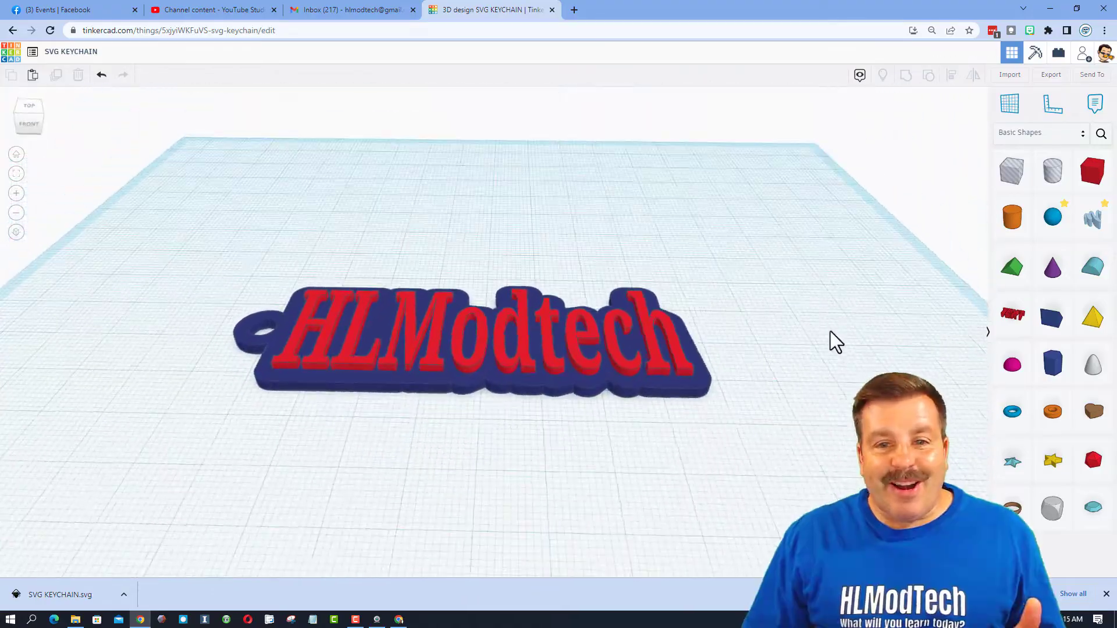
{"action": "right_click_drag", "start_coordinate": [829, 332], "coordinate": [820, 392]}
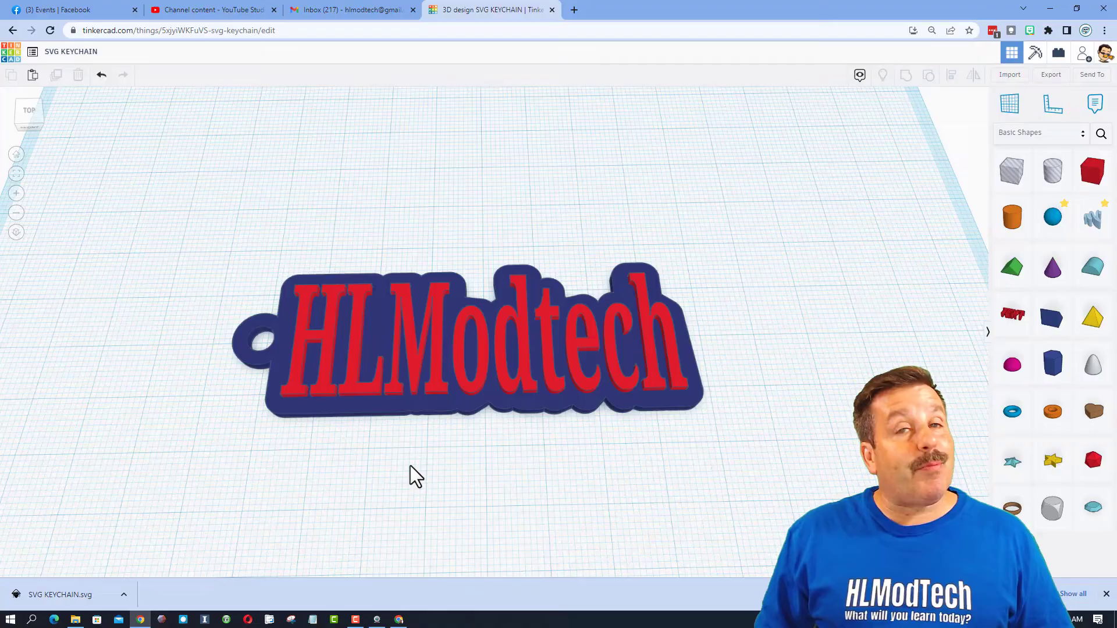
{"action": "left_click", "coordinate": [1042, 78]}
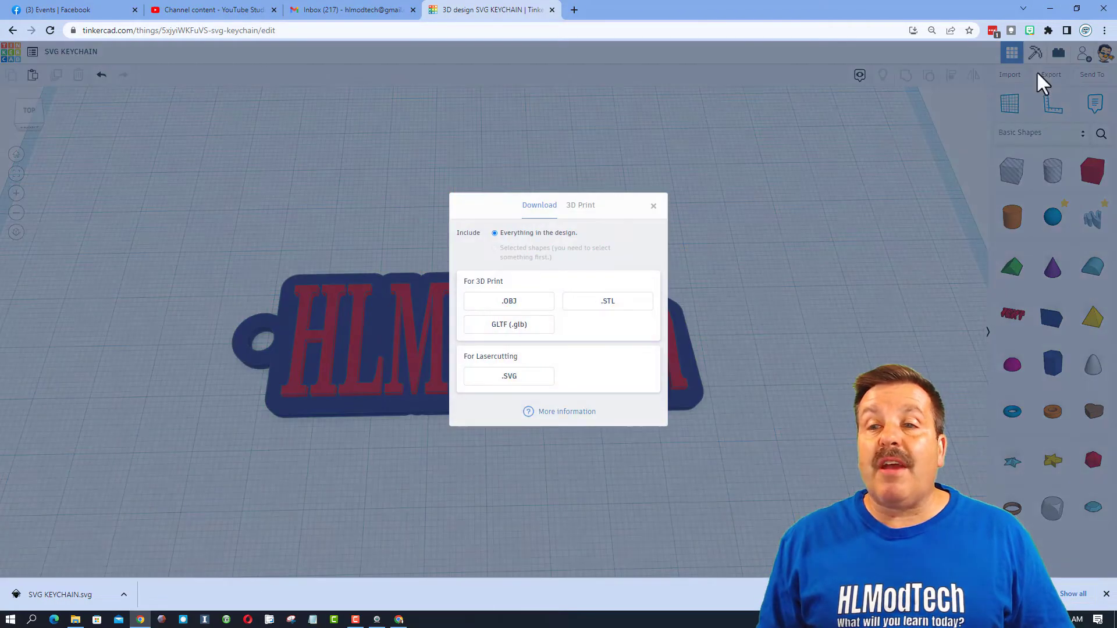
{"action": "left_click", "coordinate": [608, 301]}
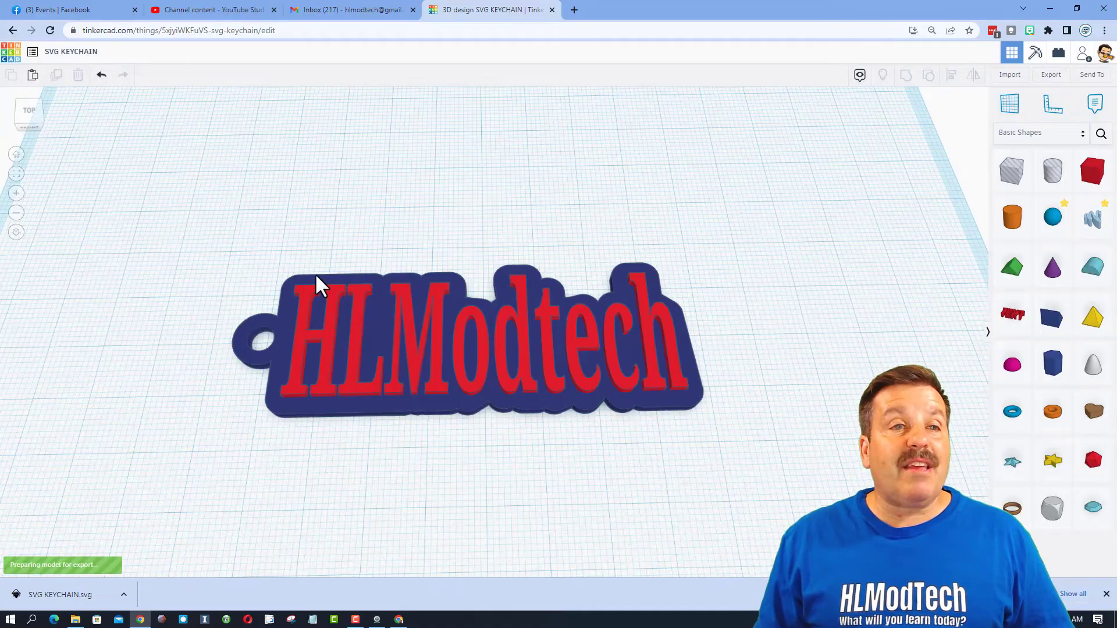